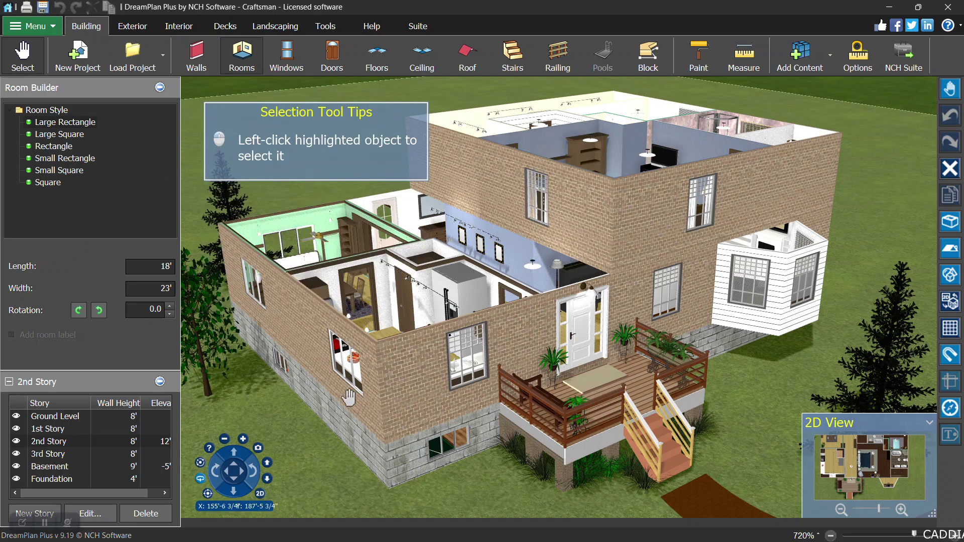
- Explore the house in 3D by zooming out and in, raising and lowering the camera, and orbiting to a ground-level front view
{"action": "left_click", "coordinate": [225, 441]}
{"action": "left_click", "coordinate": [225, 441]}
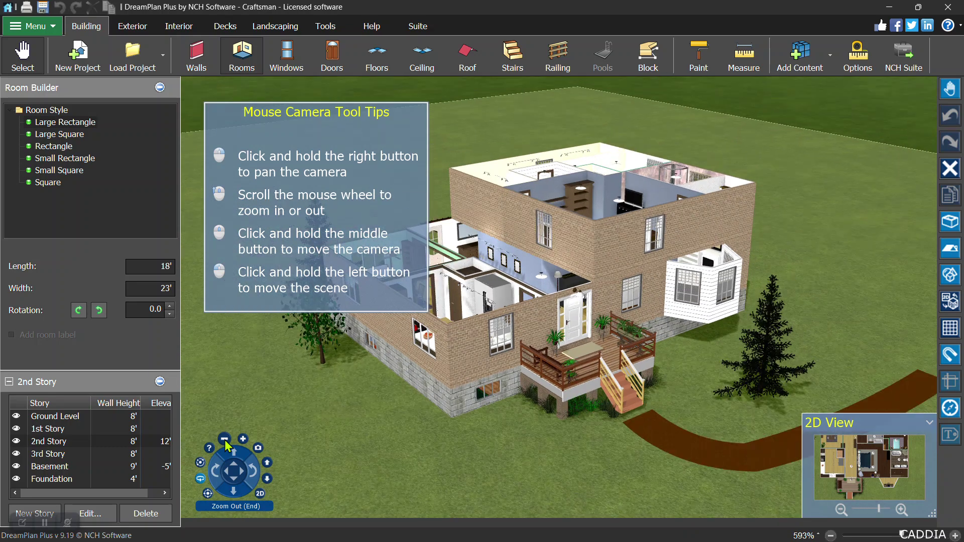
{"action": "left_click", "coordinate": [244, 440]}
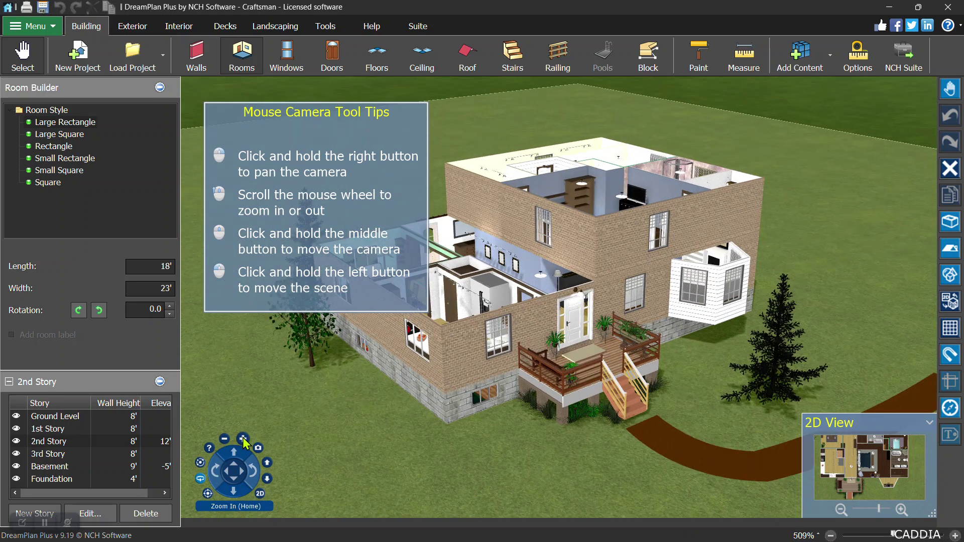
{"action": "left_click", "coordinate": [244, 440]}
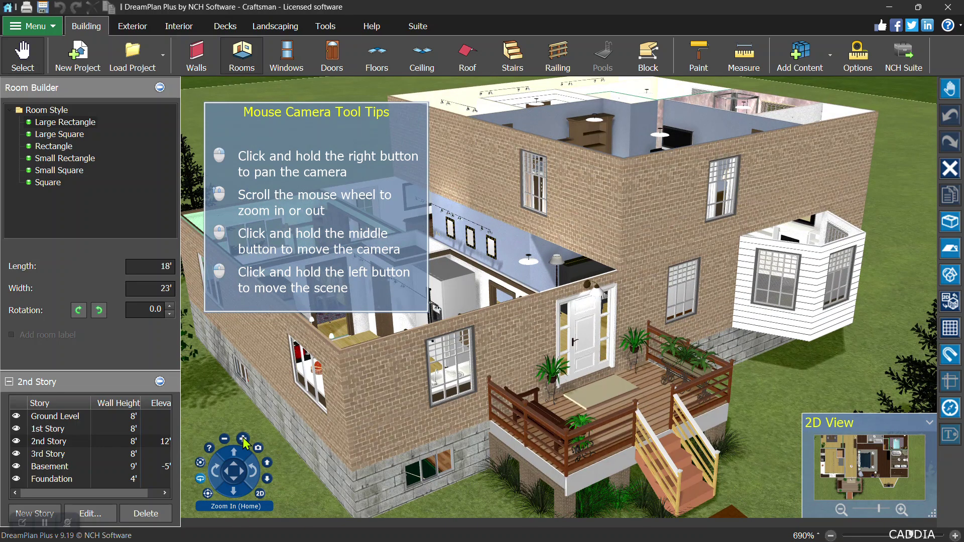
{"action": "left_click", "coordinate": [269, 466]}
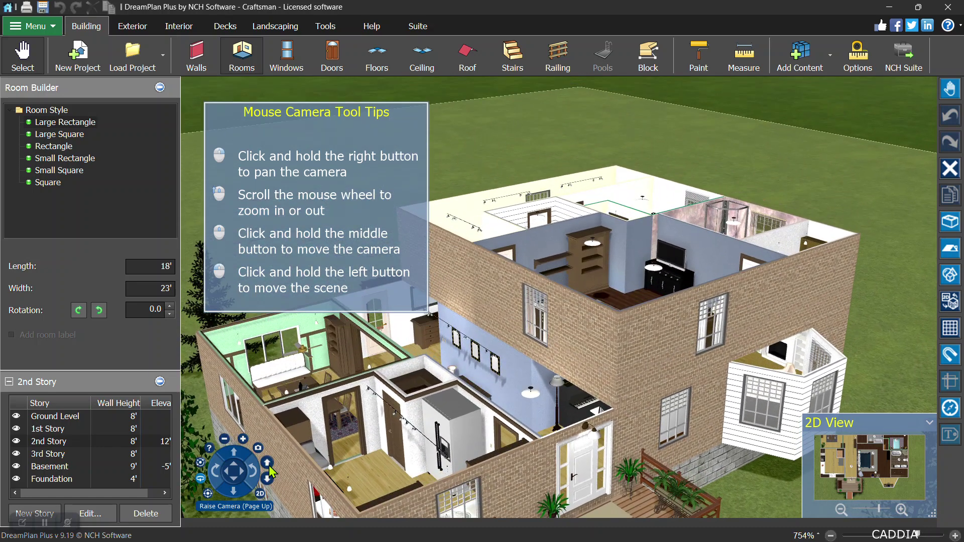
{"action": "left_click", "coordinate": [268, 480]}
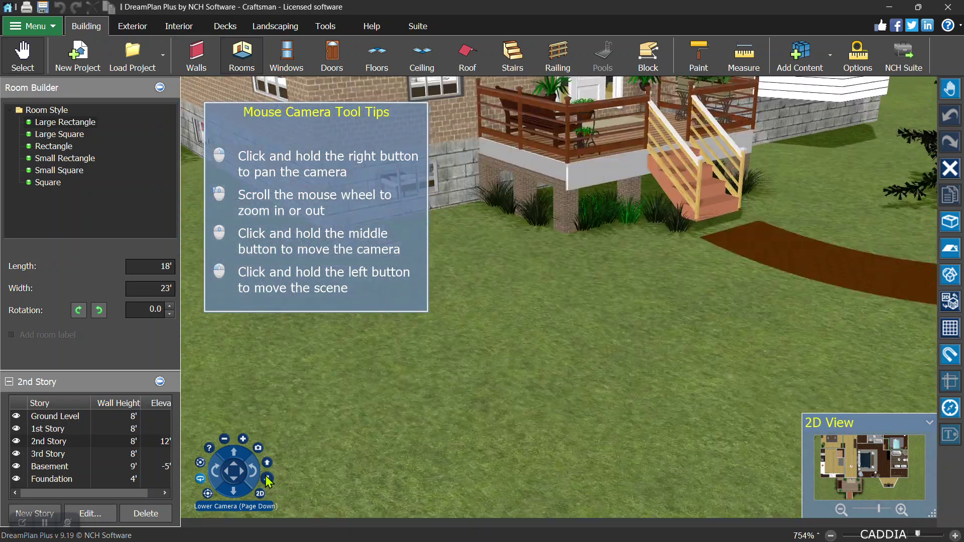
{"action": "right_click_drag", "start_coordinate": [521, 308], "coordinate": [492, 255]}
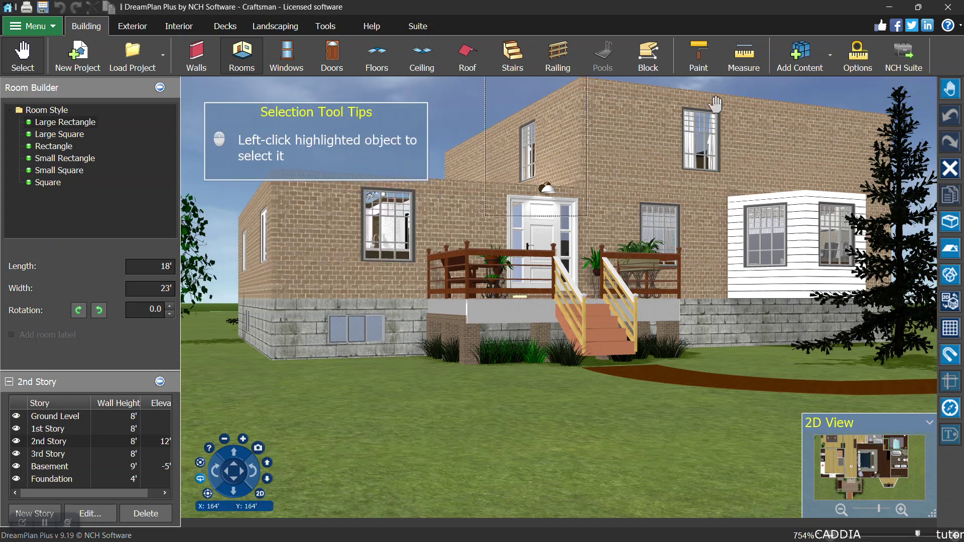
- Take a screen capture of the ground-level front view and choose to save it to disk
{"action": "left_click", "coordinate": [259, 447]}
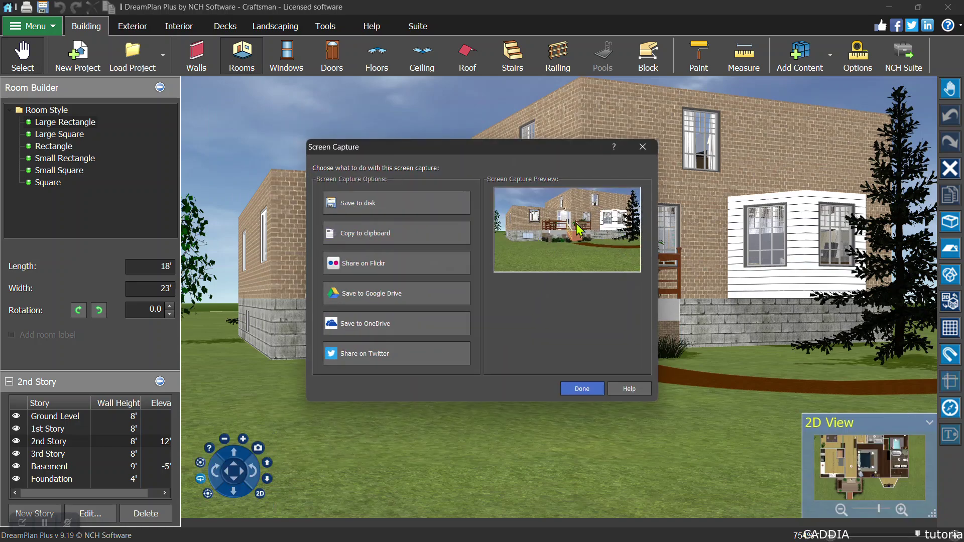
{"action": "left_click", "coordinate": [360, 211]}
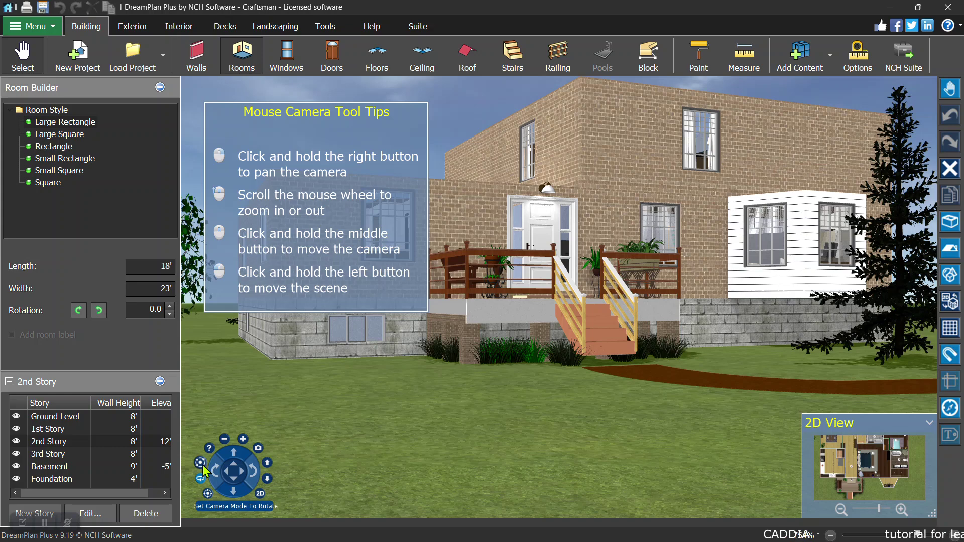
- Reset the camera, zoom and move past the house to the lot's far corner, and restore the default front view
{"action": "left_click", "coordinate": [208, 494]}
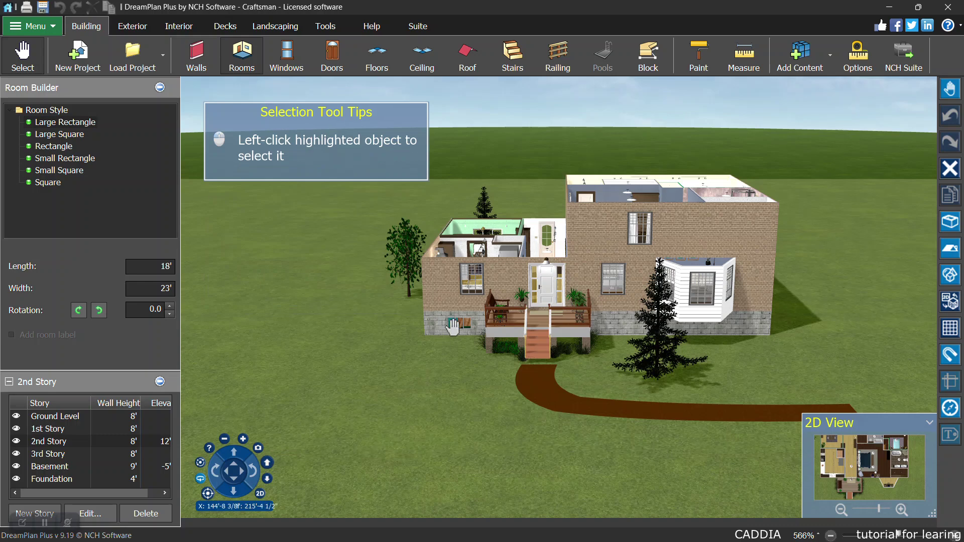
{"action": "scroll", "coordinate": [453, 324], "scroll_direction": "up", "scroll_amount": 10}
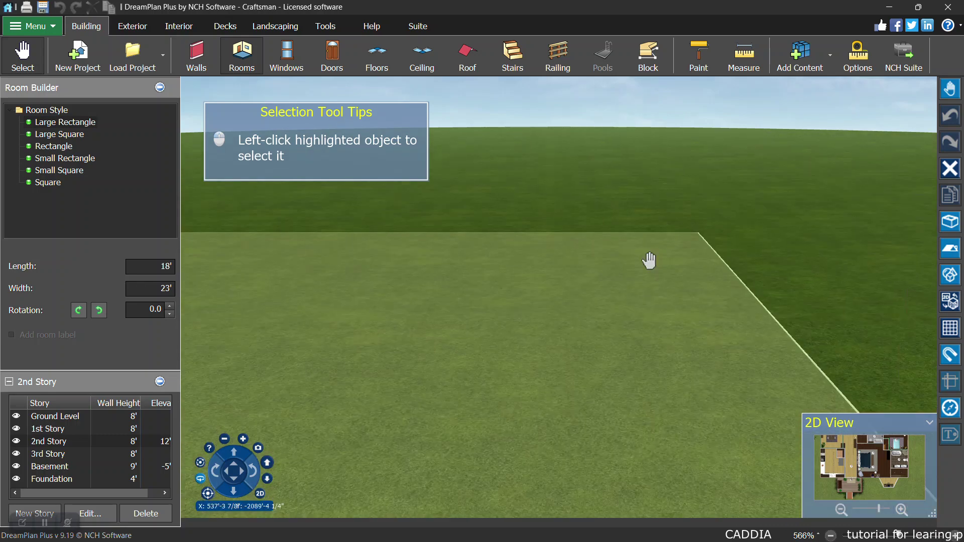
{"action": "middle_click_drag", "start_coordinate": [652, 271], "coordinate": [761, 149]}
{"action": "right_click_drag", "start_coordinate": [569, 238], "coordinate": [705, 263]}
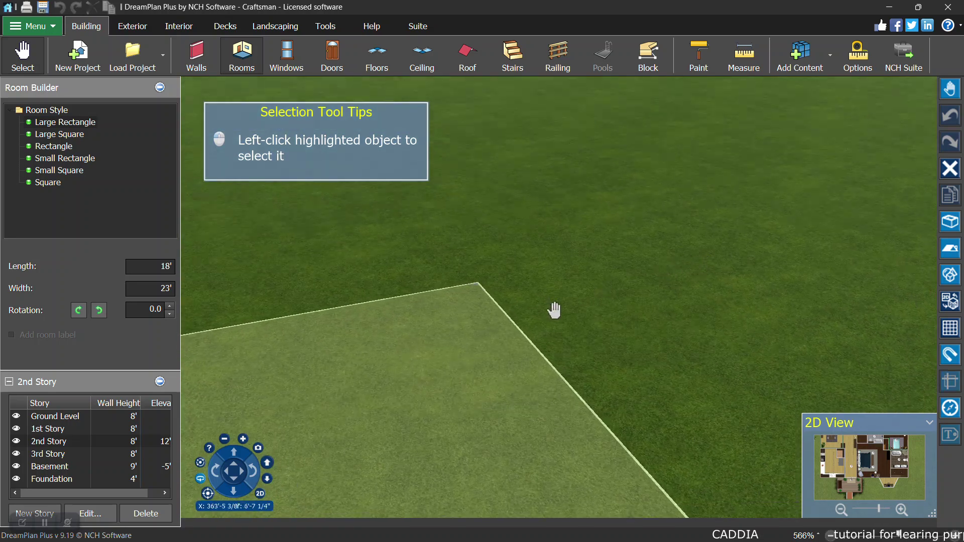
{"action": "left_click", "coordinate": [208, 493]}
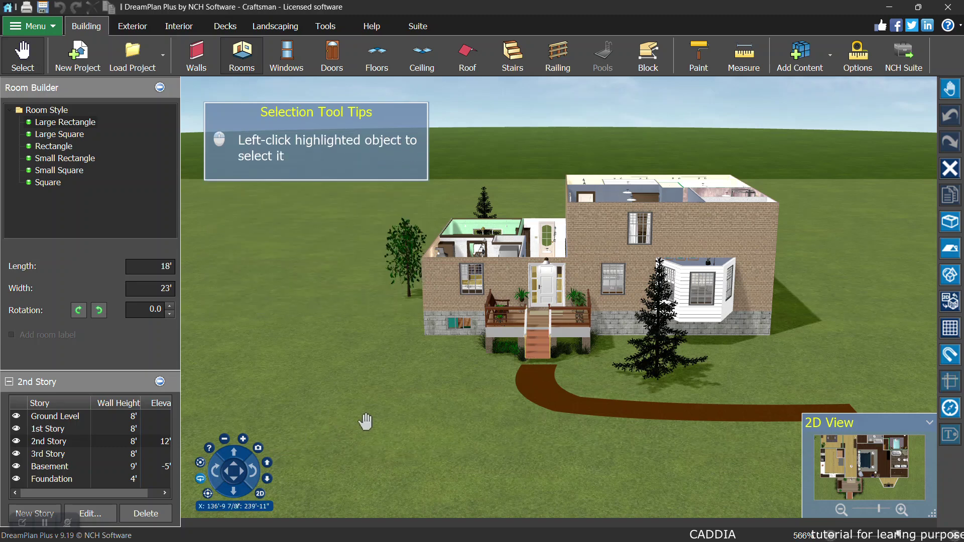
- Orbit the camera around the house to the rear deck and back to the front entrance
{"action": "right_click_drag", "start_coordinate": [631, 409], "coordinate": [584, 404]}
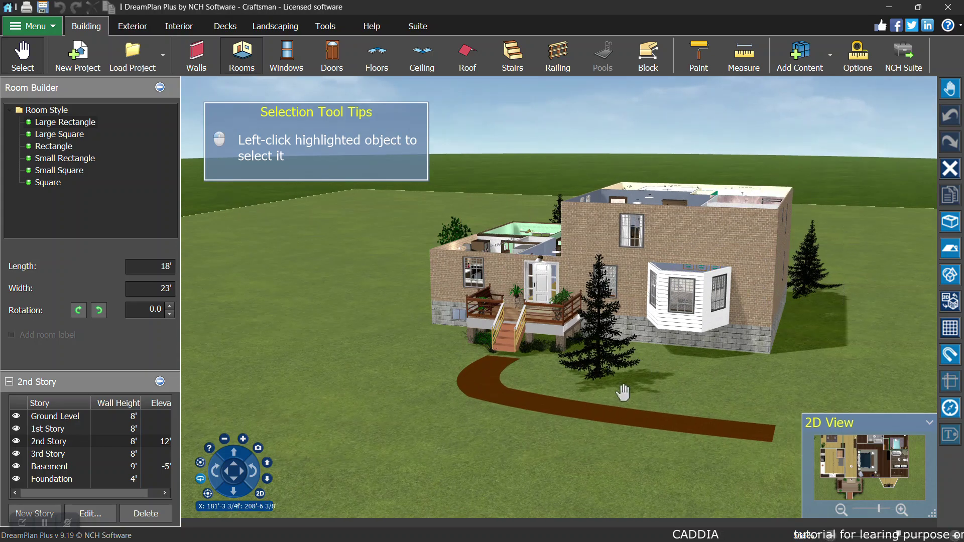
{"action": "right_click_drag", "start_coordinate": [563, 422], "coordinate": [175, 416]}
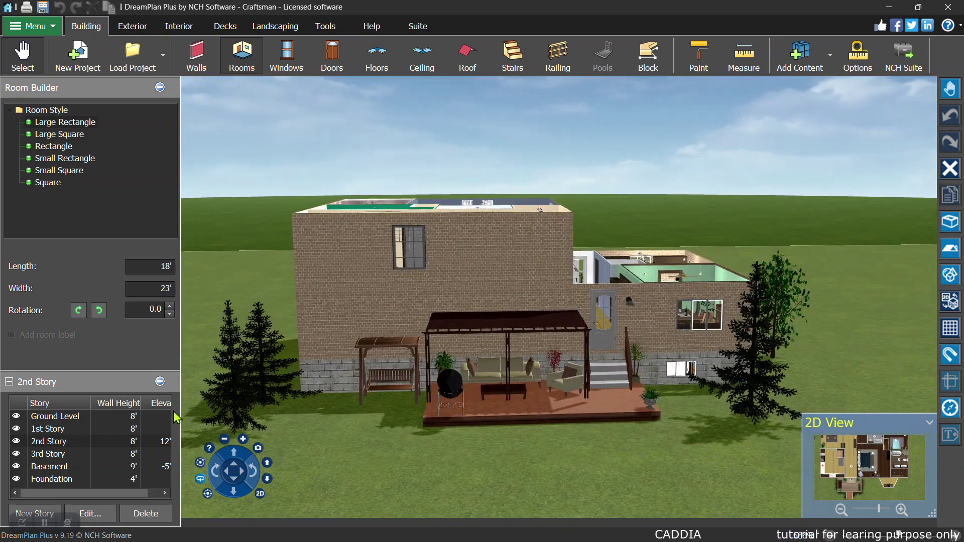
{"action": "right_click_drag", "start_coordinate": [322, 410], "coordinate": [734, 412]}
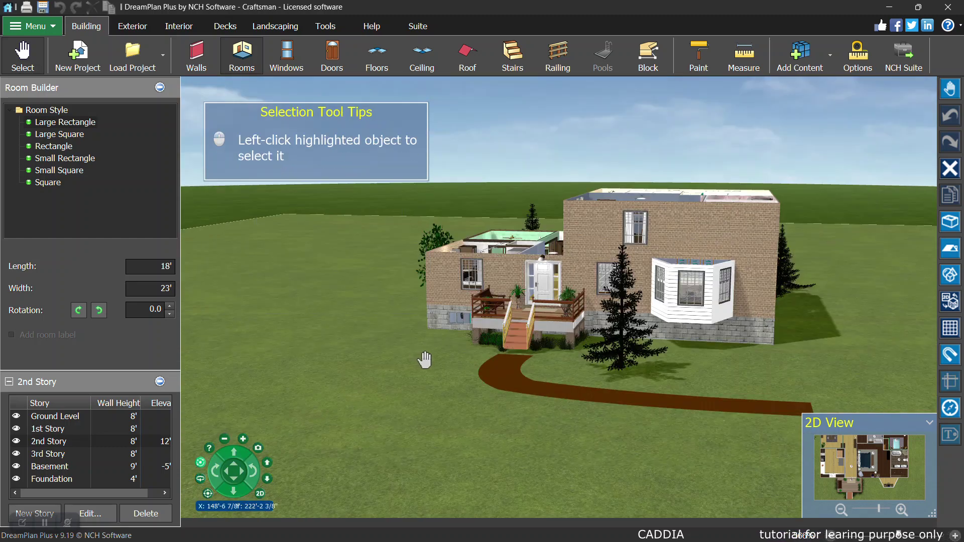
- Turn the camera in place at the front, and orbit around the side of the house to the rear deck
{"action": "right_click_drag", "start_coordinate": [424, 360], "coordinate": [449, 358]}
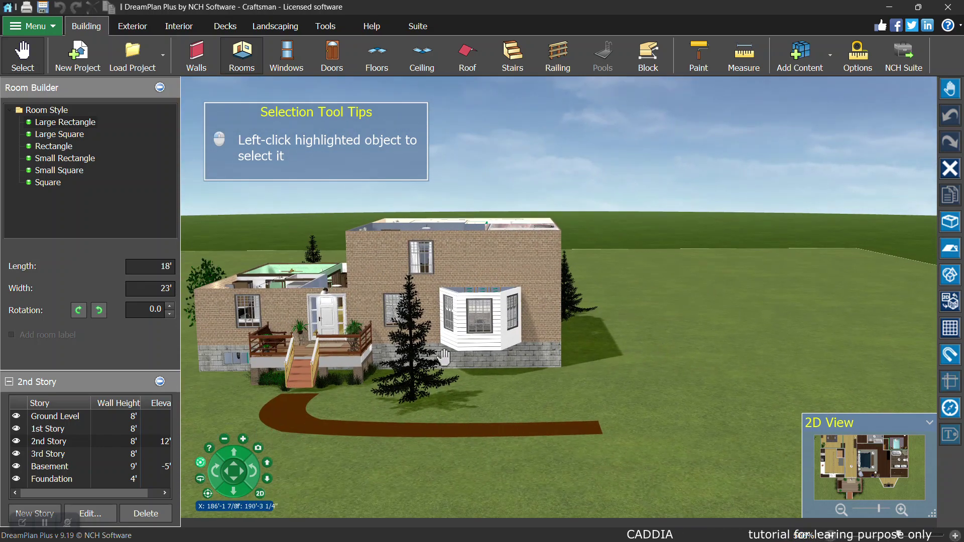
{"action": "right_click_drag", "start_coordinate": [504, 384], "coordinate": [458, 384]}
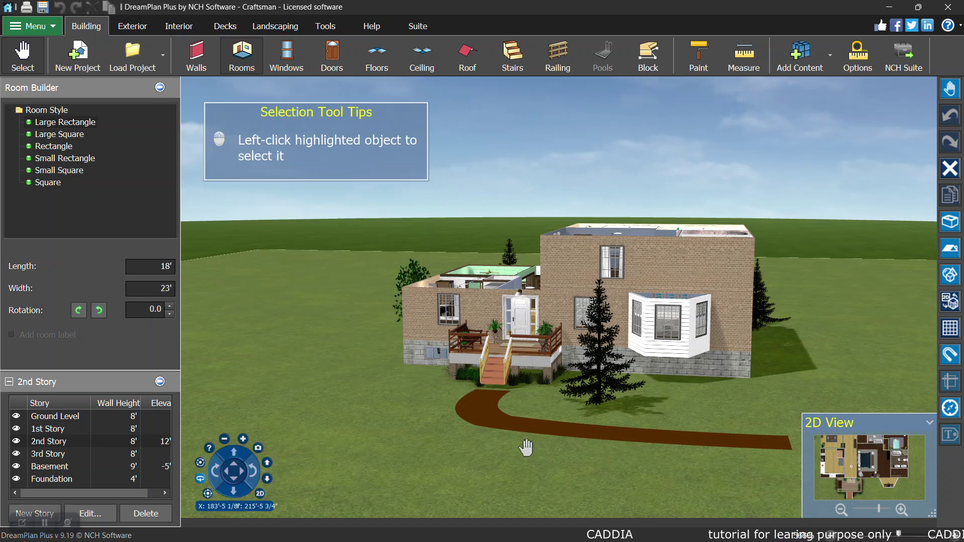
{"action": "right_click_drag", "start_coordinate": [398, 471], "coordinate": [771, 452]}
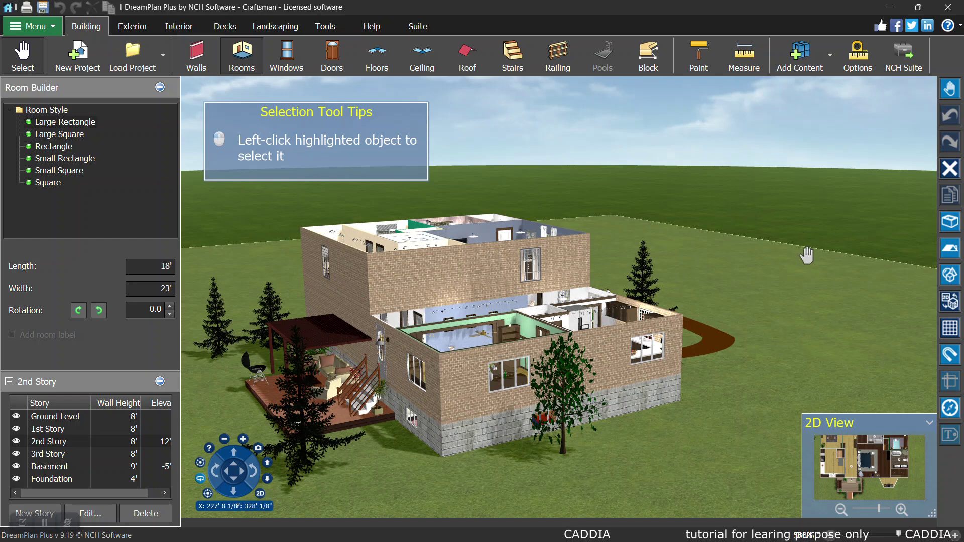
{"action": "right_click_drag", "start_coordinate": [667, 308], "coordinate": [816, 290]}
- Set the camera mode to Rotate and move the camera from the rear deck over the house to the kitchen
{"action": "left_click", "coordinate": [200, 465]}
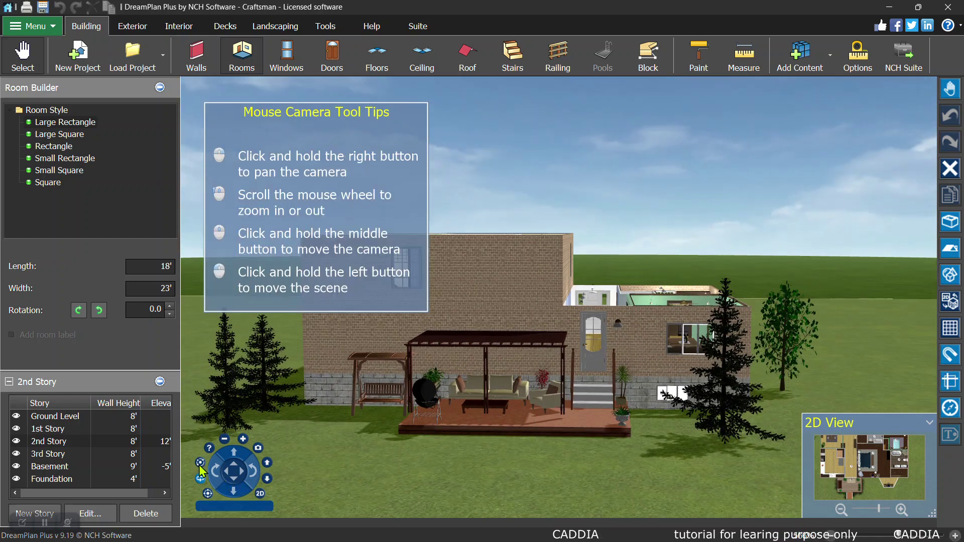
{"action": "left_click", "coordinate": [201, 465]}
{"action": "mouse_move", "coordinate": [398, 392]}
{"action": "right_mouse_down"}
{"action": "mouse_move", "coordinate": [490, 394]}
{"action": "mouse_move", "coordinate": [270, 387]}
{"action": "mouse_move", "coordinate": [384, 394]}
{"action": "right_mouse_up"}
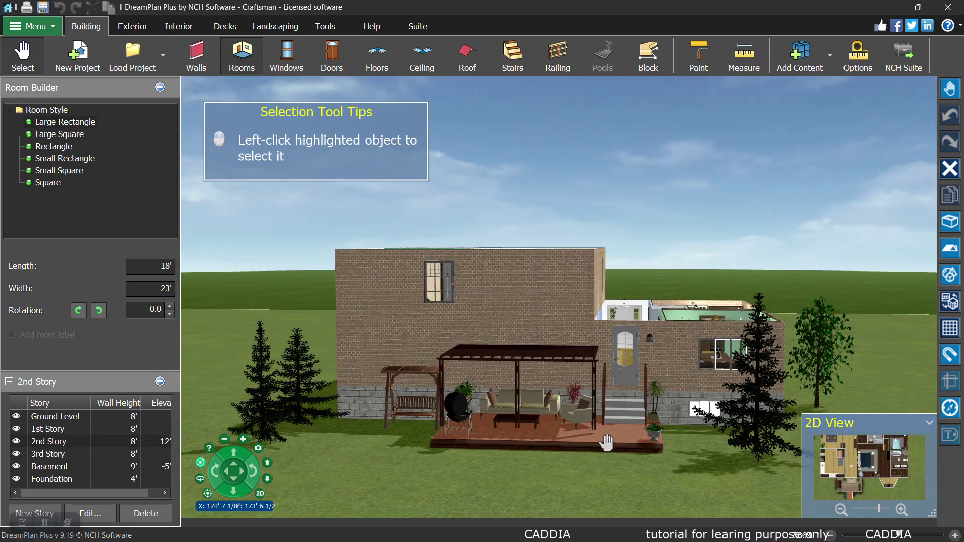
{"action": "right_click_drag", "start_coordinate": [633, 377], "coordinate": [645, 391]}
{"action": "middle_click_drag", "start_coordinate": [646, 389], "coordinate": [648, 270]}
{"action": "middle_click_drag", "start_coordinate": [565, 412], "coordinate": [503, 374]}
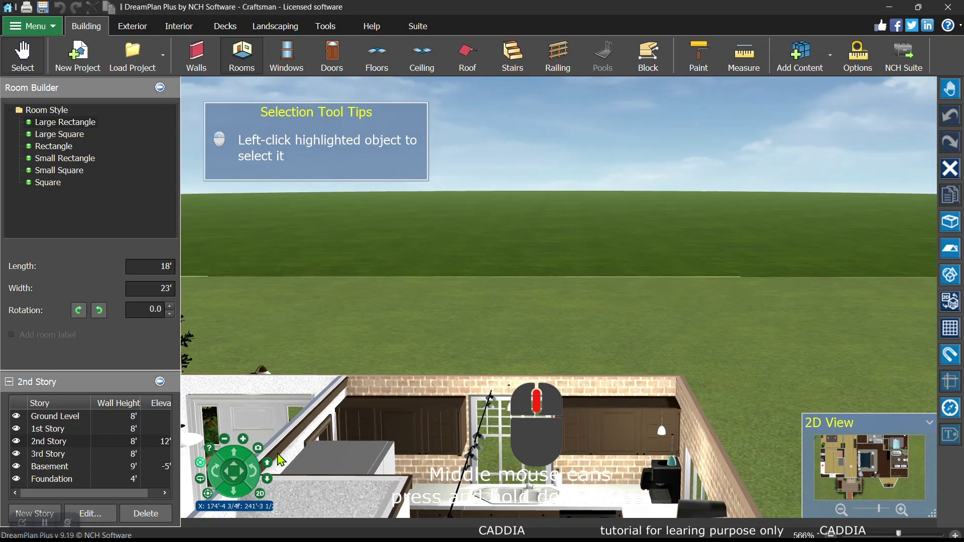
- Lower and raise the camera to just above table height in the dining room, and turn it toward the bookcase
{"action": "left_click", "coordinate": [268, 479]}
{"action": "left_click", "coordinate": [270, 477]}
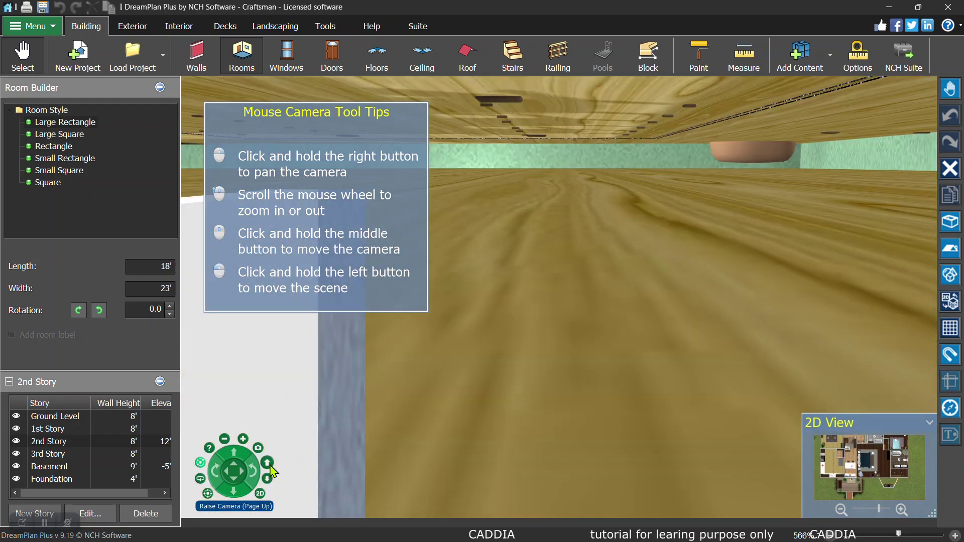
{"action": "left_click", "coordinate": [271, 467]}
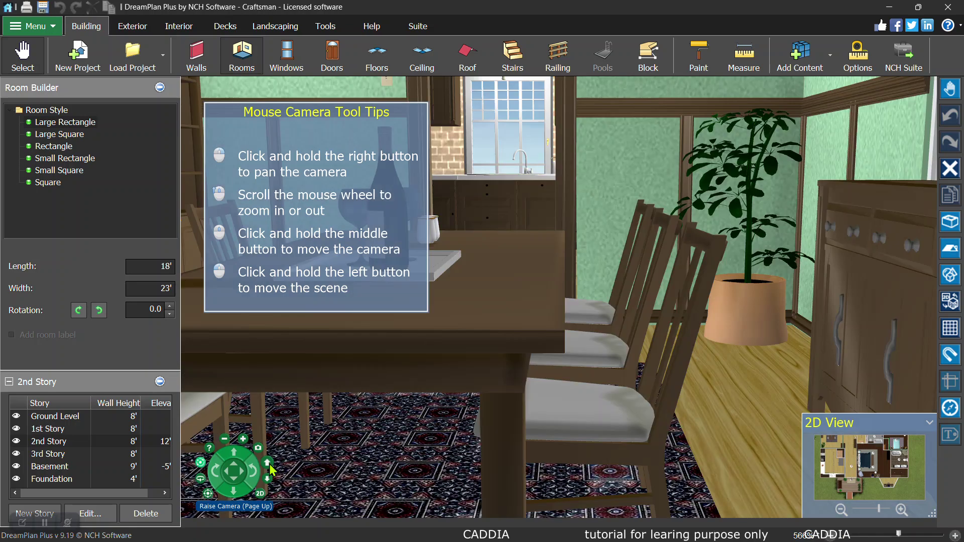
{"action": "left_click", "coordinate": [271, 470]}
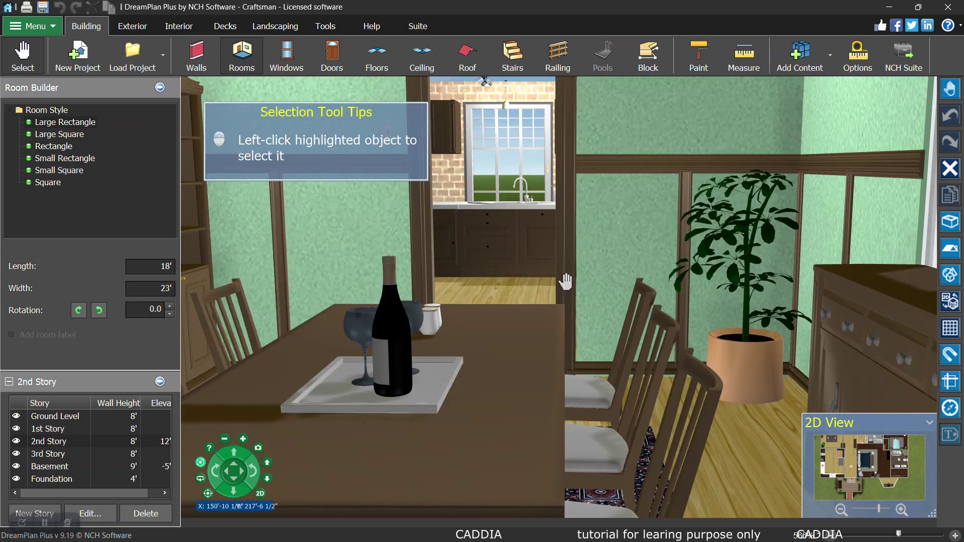
{"action": "left_click_drag", "start_coordinate": [584, 244], "coordinate": [516, 231]}
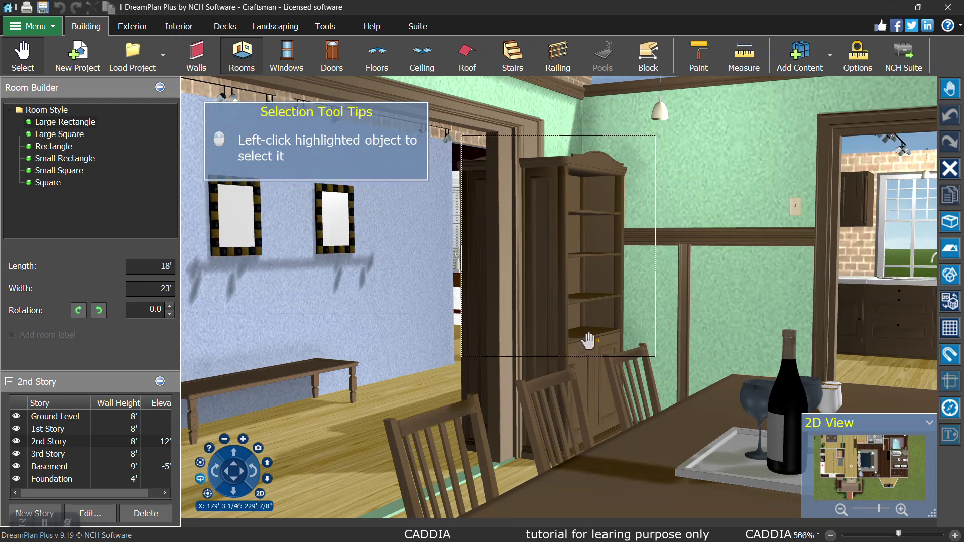
- Zoom out of and back into the dining room, turn toward the blue wall with the frames, and reset the camera
{"action": "scroll", "coordinate": [581, 342], "scroll_direction": "down", "scroll_amount": 6}
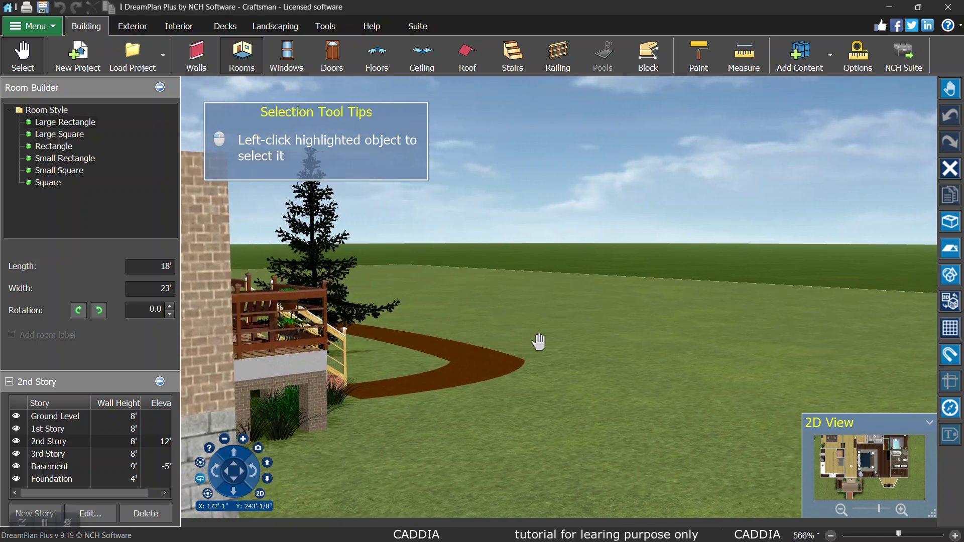
{"action": "scroll", "coordinate": [566, 340], "scroll_direction": "up", "scroll_amount": 6}
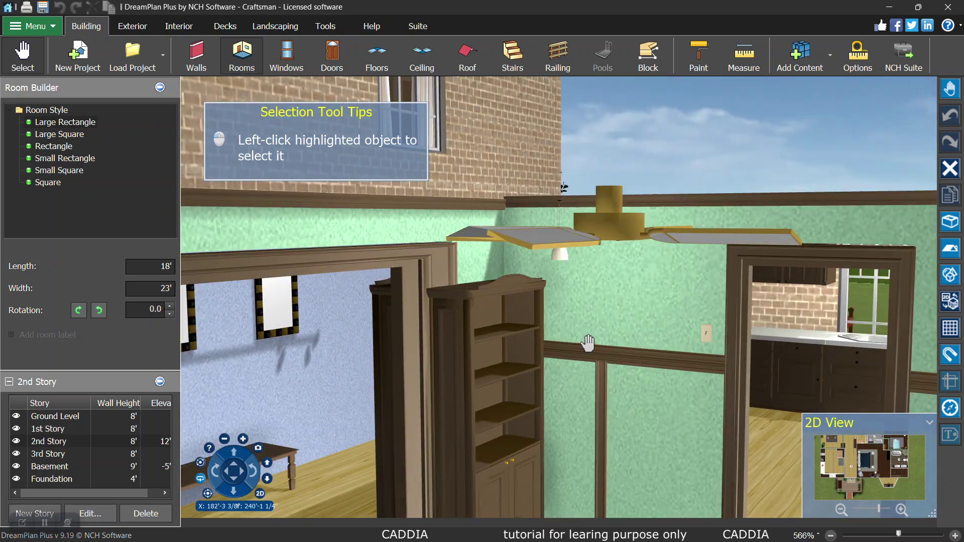
{"action": "scroll", "coordinate": [588, 343], "scroll_direction": "up", "scroll_amount": 5}
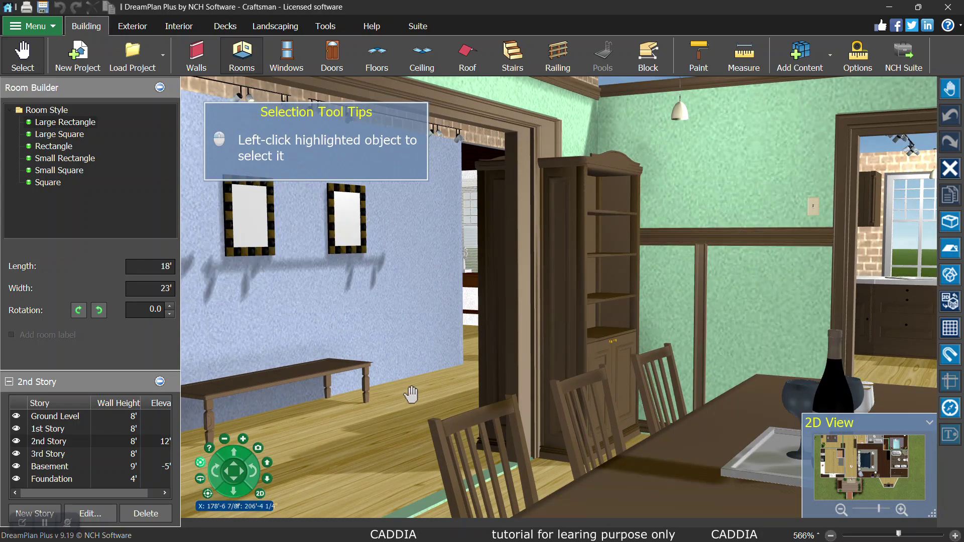
{"action": "right_click_drag", "start_coordinate": [445, 354], "coordinate": [397, 354]}
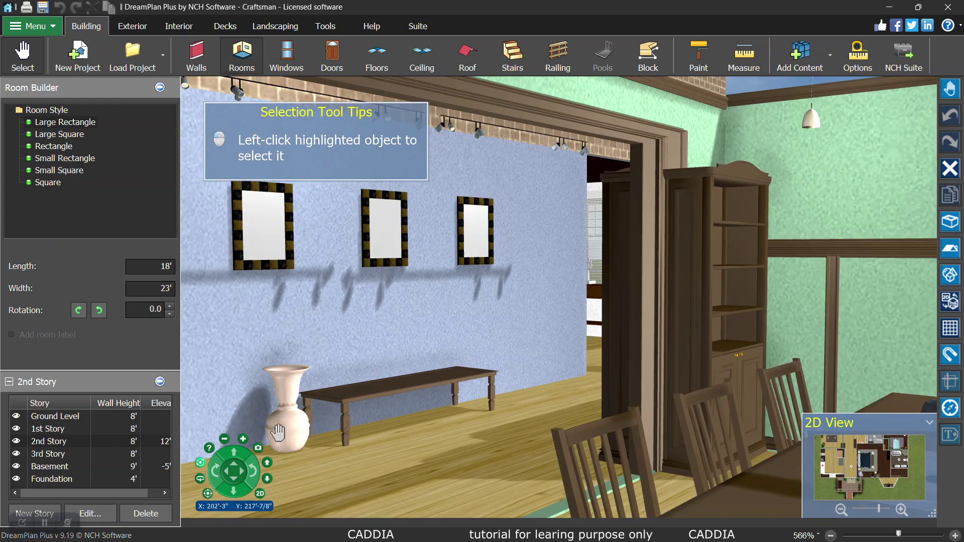
{"action": "left_click", "coordinate": [208, 494]}
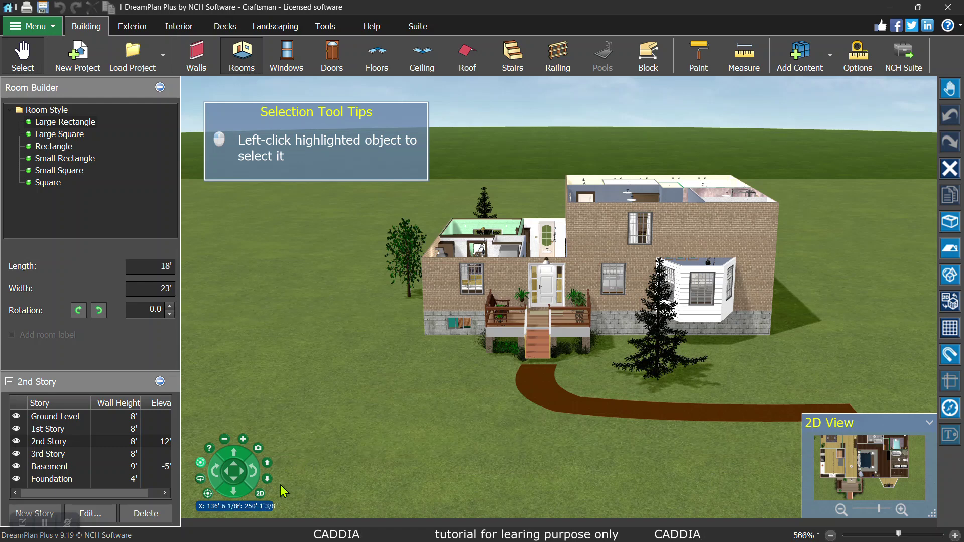
- Switch to the 2D Blueprint view and frame the whole 2nd Story floor plan
{"action": "left_click", "coordinate": [258, 497]}
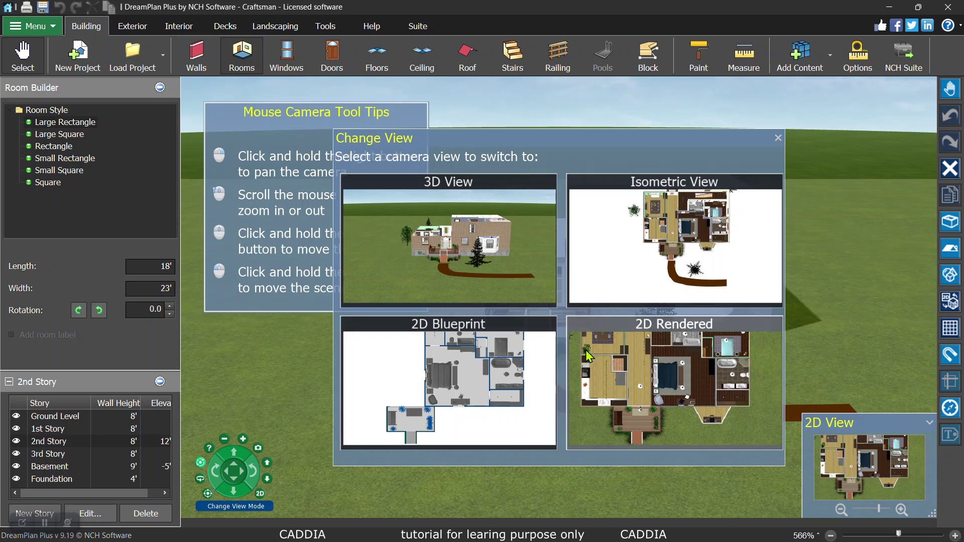
{"action": "left_click", "coordinate": [482, 353]}
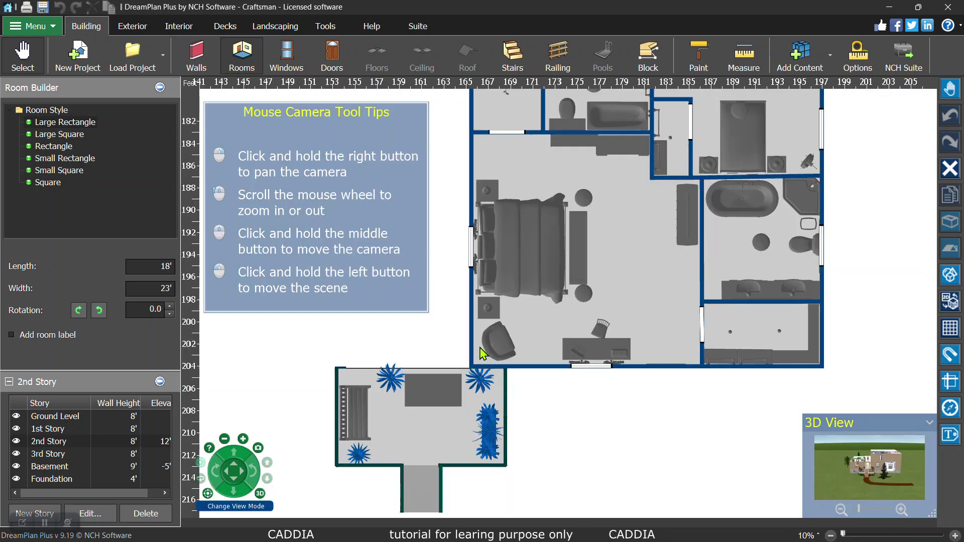
{"action": "scroll", "coordinate": [482, 353], "scroll_direction": "down", "scroll_amount": 3}
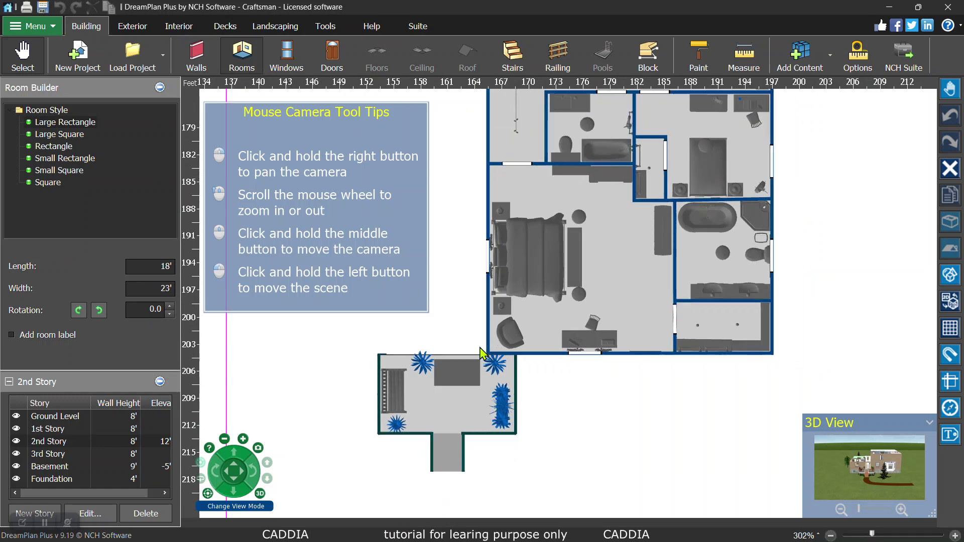
{"action": "middle_click_drag", "start_coordinate": [564, 257], "coordinate": [544, 312]}
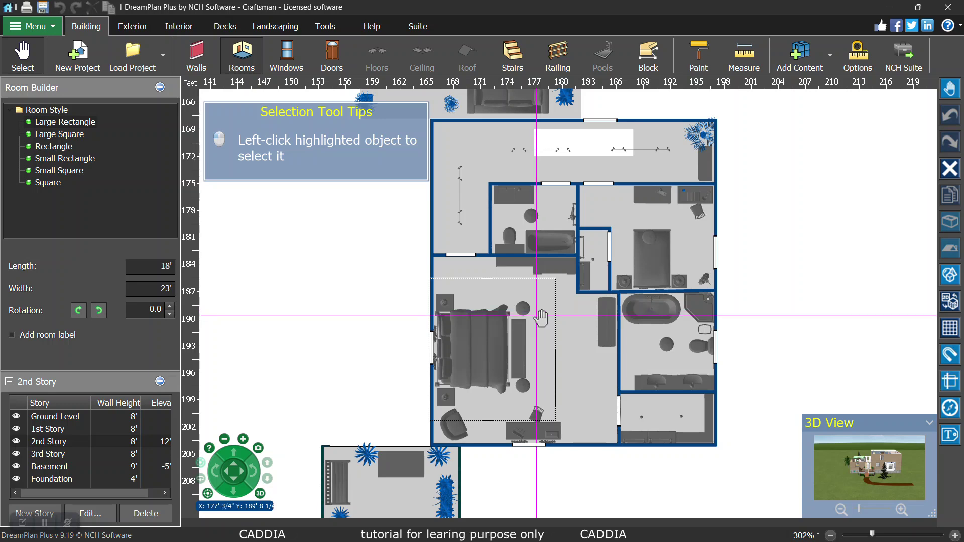
{"action": "scroll", "coordinate": [541, 318], "scroll_direction": "down", "scroll_amount": 1}
{"action": "scroll", "coordinate": [546, 320], "scroll_direction": "down", "scroll_amount": 1}
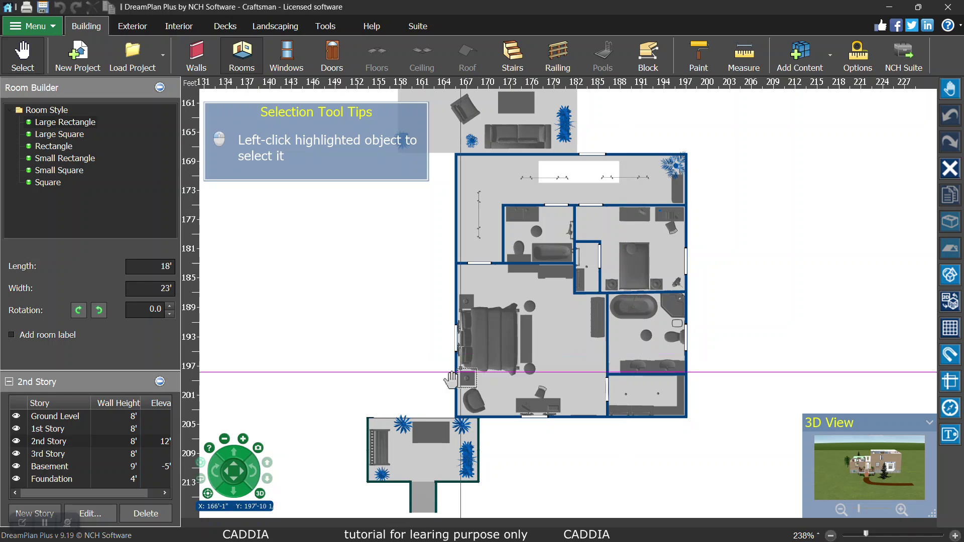
- Show the house in the 2D Rendered view and return to the 3D View
{"action": "left_click", "coordinate": [261, 494]}
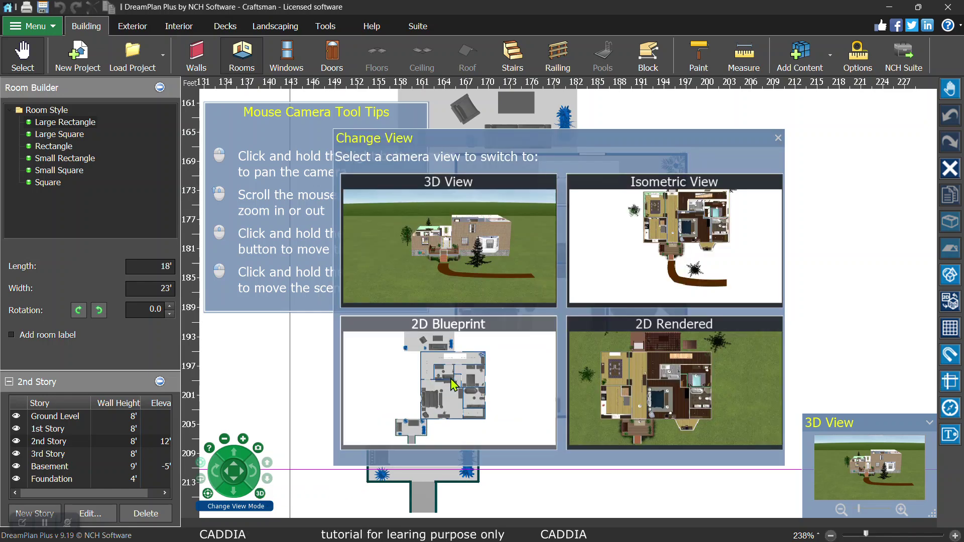
{"action": "left_click", "coordinate": [631, 357]}
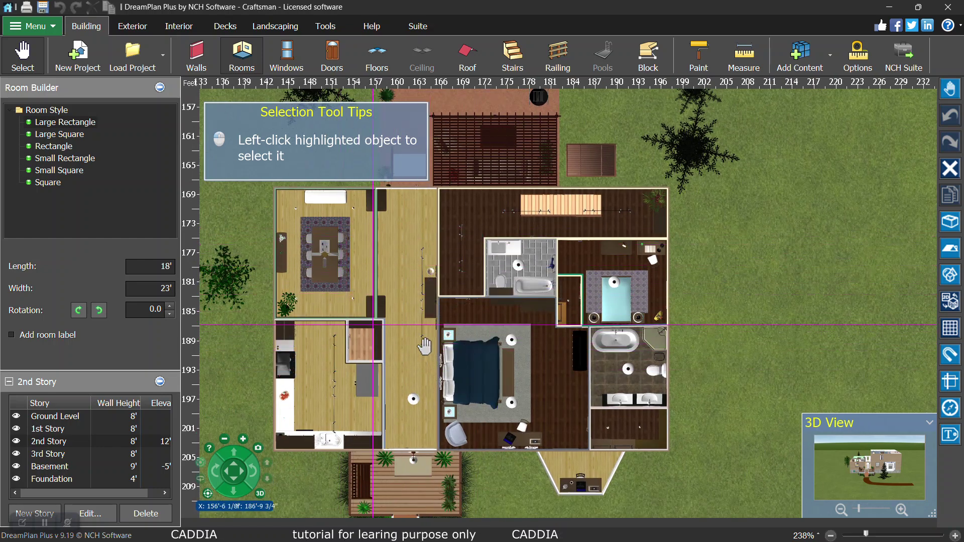
{"action": "left_click", "coordinate": [260, 495]}
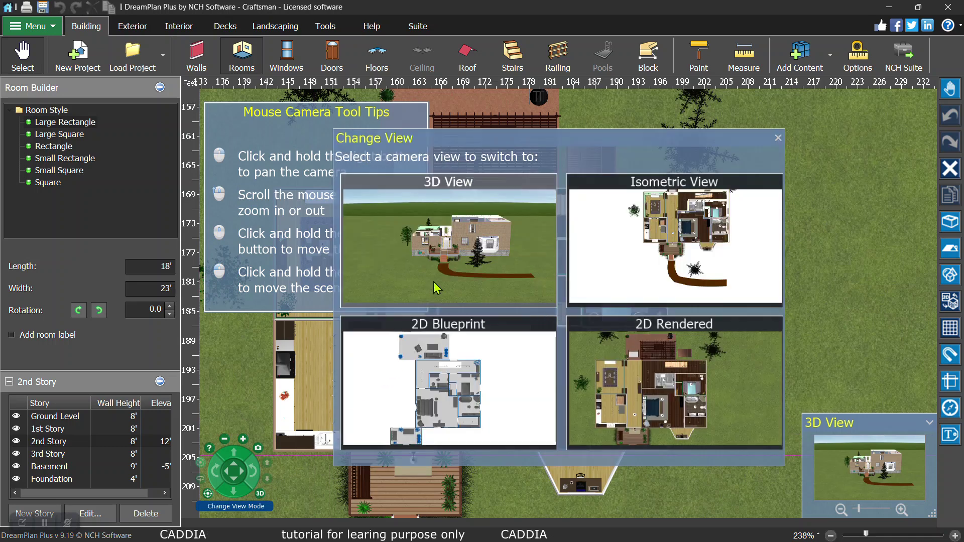
{"action": "left_click", "coordinate": [442, 262]}
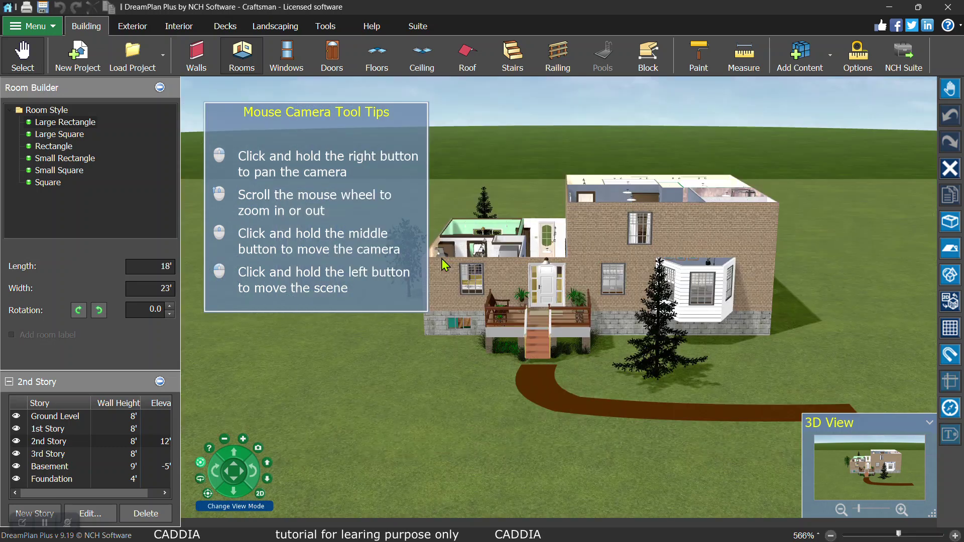
- Switch to the Isometric View, inspect the 2nd Story bedrooms and bathrooms up close, and return to the 3D View
{"action": "left_click", "coordinate": [260, 494]}
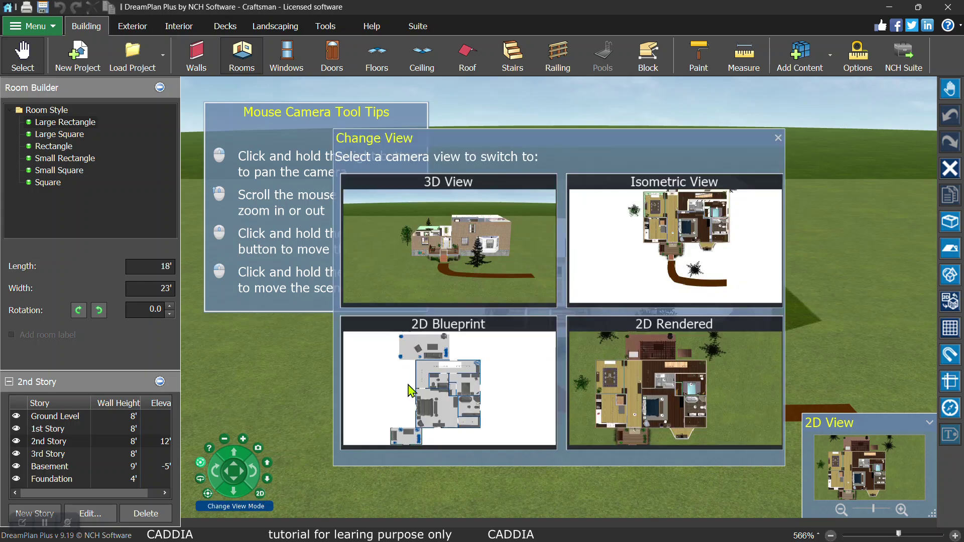
{"action": "left_click", "coordinate": [643, 258]}
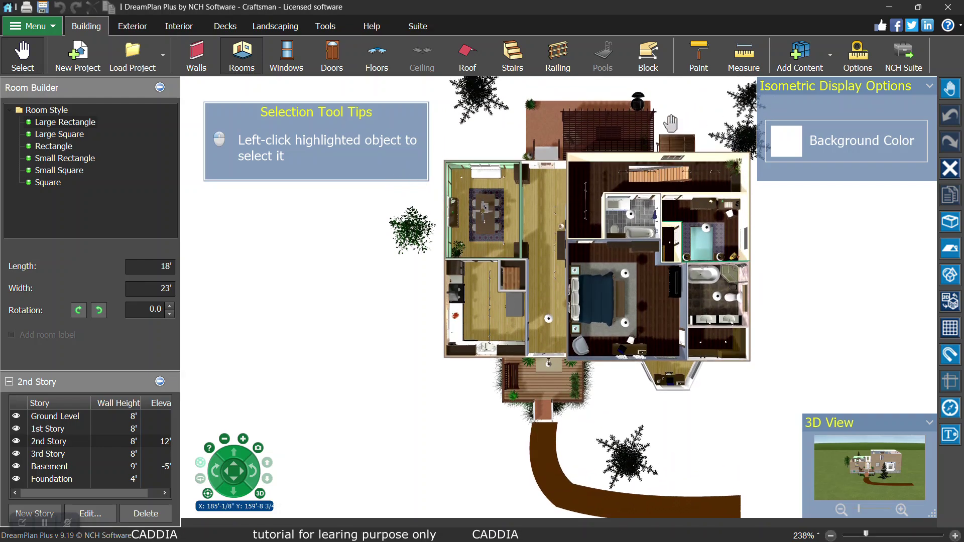
{"action": "scroll", "coordinate": [750, 234], "scroll_direction": "up", "scroll_amount": 3}
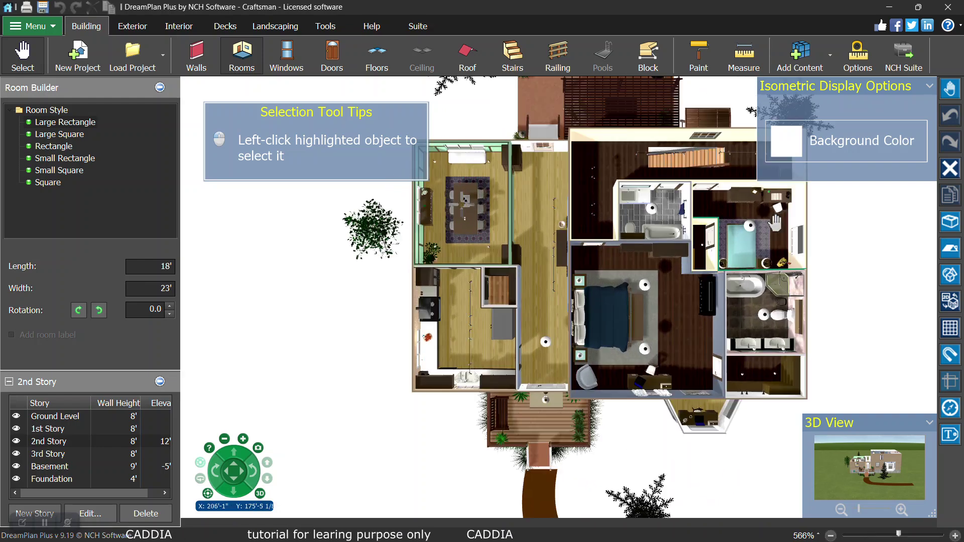
{"action": "scroll", "coordinate": [752, 226], "scroll_direction": "up", "scroll_amount": 2}
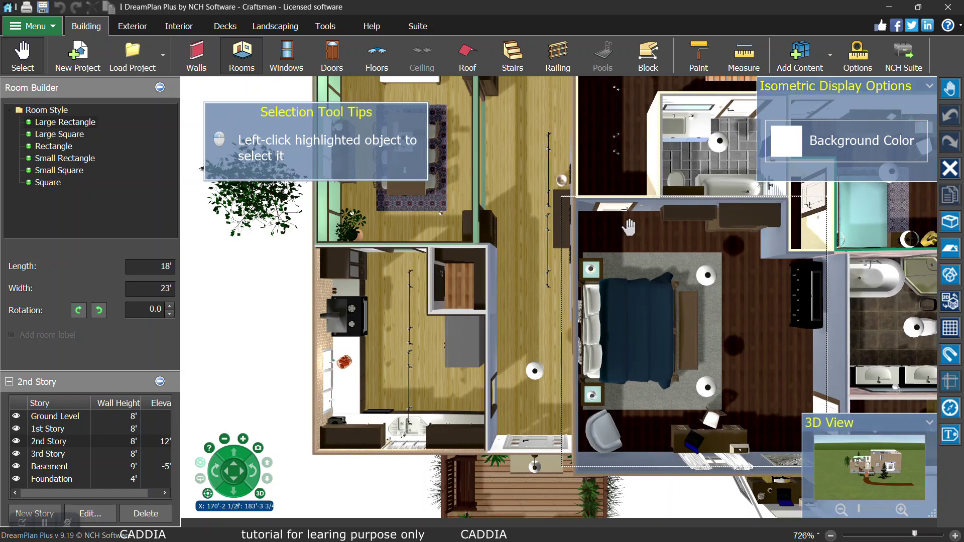
{"action": "key", "text": "Right"}
{"action": "key", "text": "Left"}
{"action": "scroll", "coordinate": [737, 219], "scroll_direction": "down", "scroll_amount": 1}
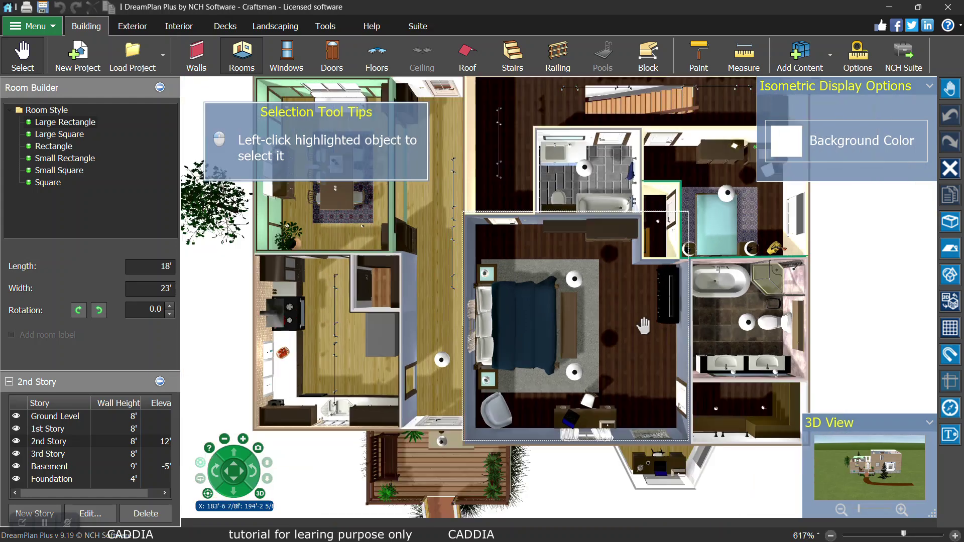
{"action": "scroll", "coordinate": [644, 326], "scroll_direction": "down", "scroll_amount": 1}
{"action": "middle_click_drag", "start_coordinate": [723, 271], "coordinate": [707, 323]}
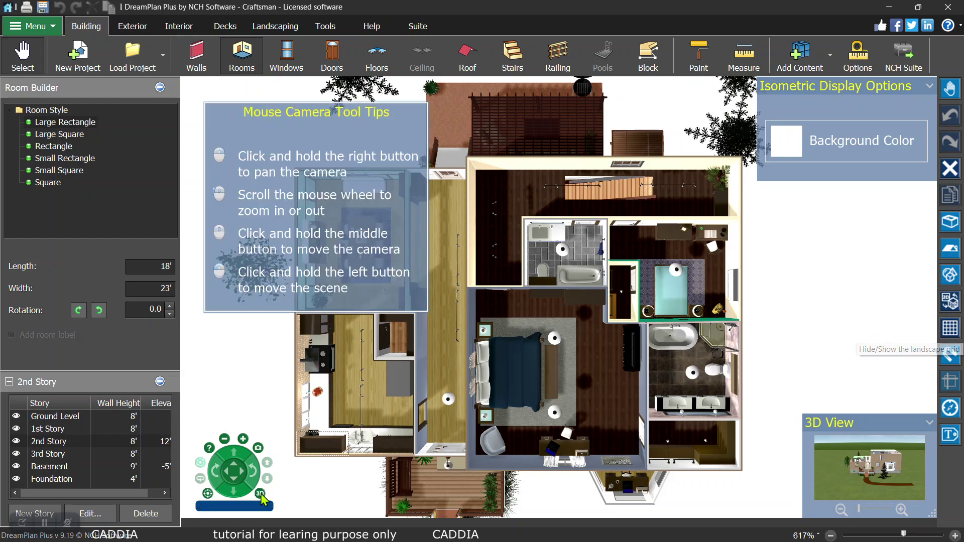
{"action": "left_click", "coordinate": [274, 467]}
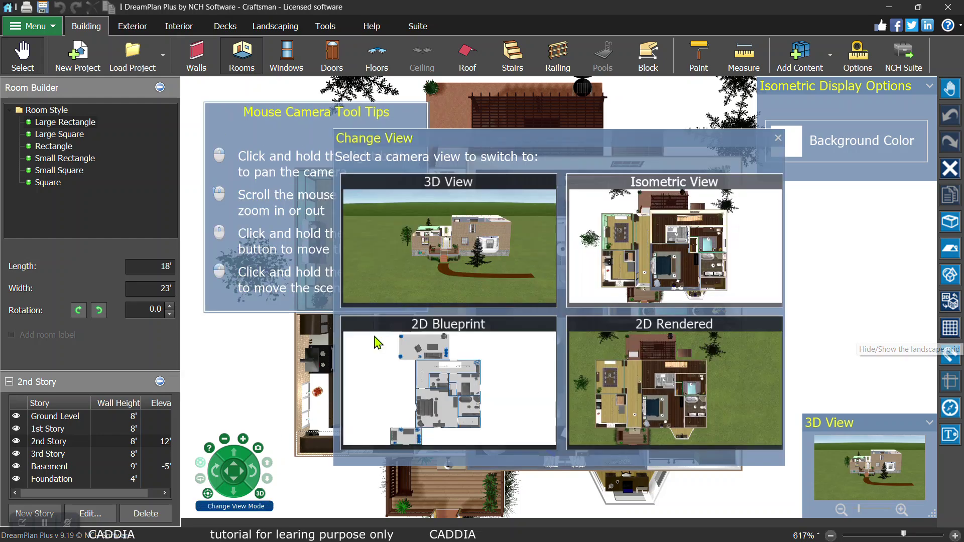
{"action": "left_click", "coordinate": [424, 262]}
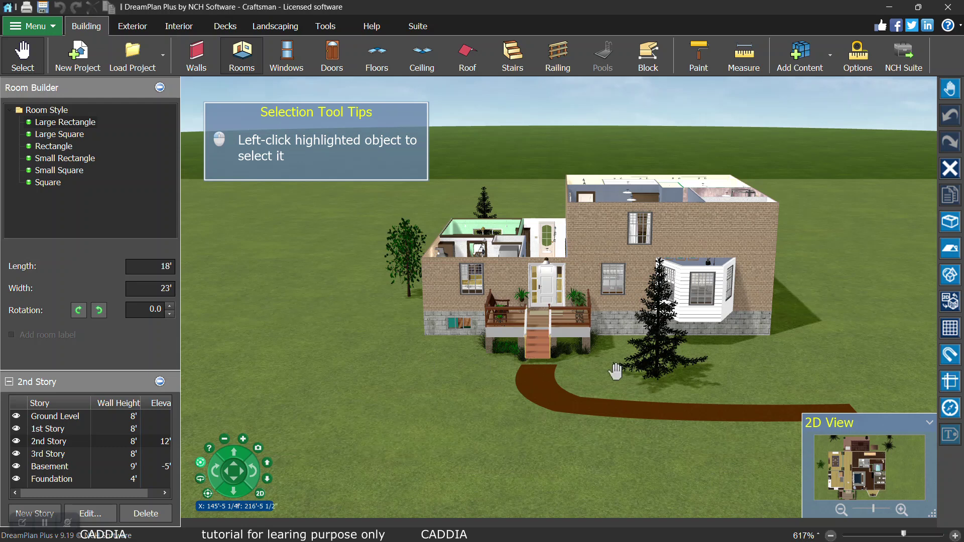
- Turn on the landscape grid, and bring up and dismiss the camera view choices without switching views
{"action": "left_click", "coordinate": [947, 335]}
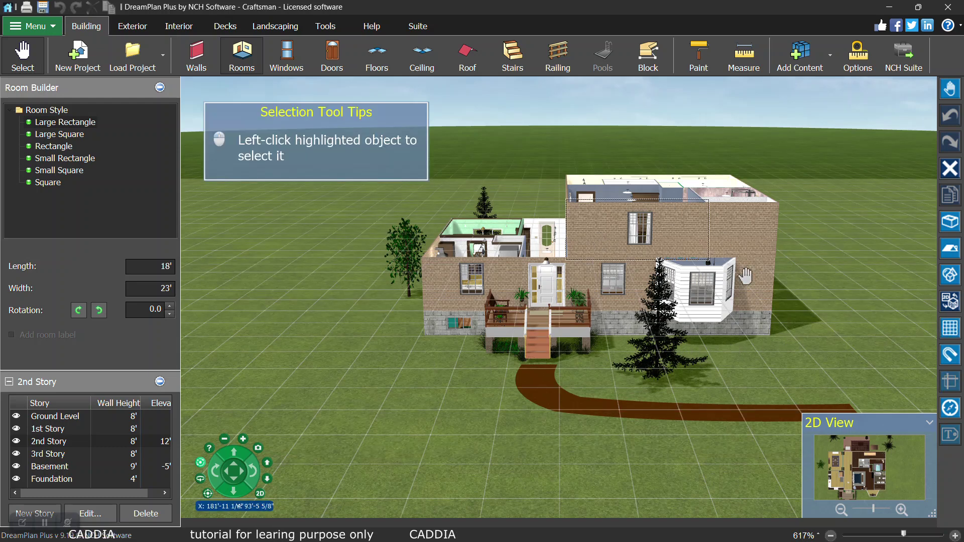
{"action": "left_click", "coordinate": [946, 330]}
{"action": "left_click", "coordinate": [948, 330]}
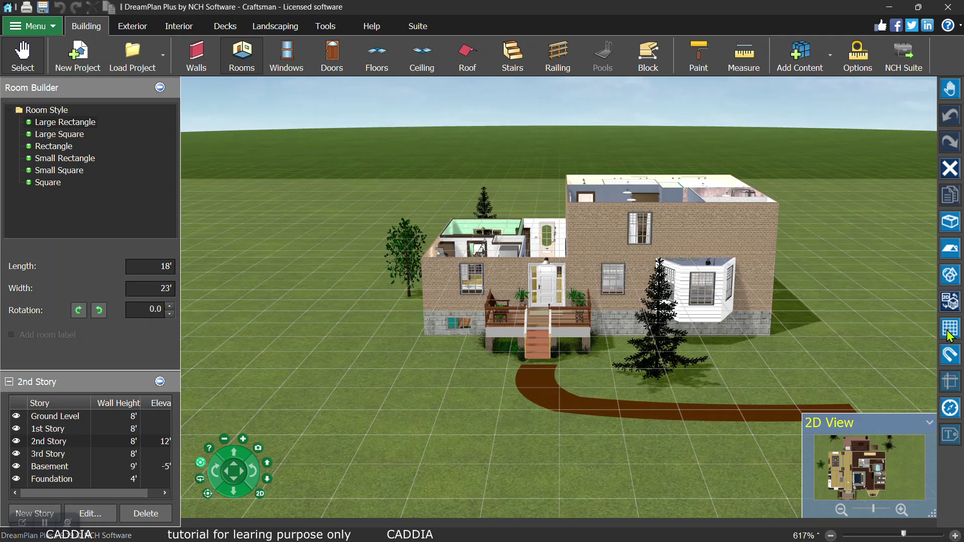
{"action": "left_click", "coordinate": [951, 304]}
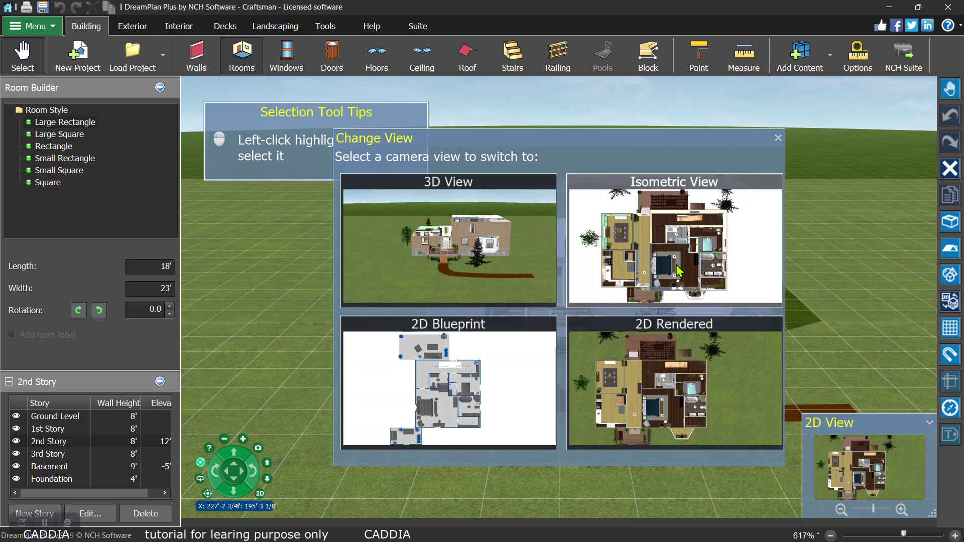
{"action": "left_click", "coordinate": [778, 138]}
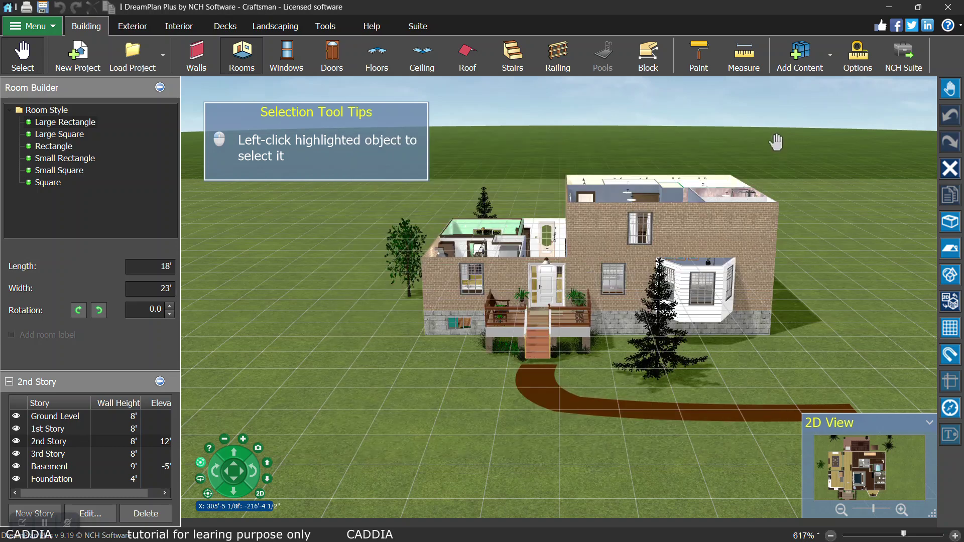
- Pan the small 2D View preview and magnify it on the main bedroom of the floor plan
{"action": "left_click_drag", "start_coordinate": [858, 468], "coordinate": [862, 464]}
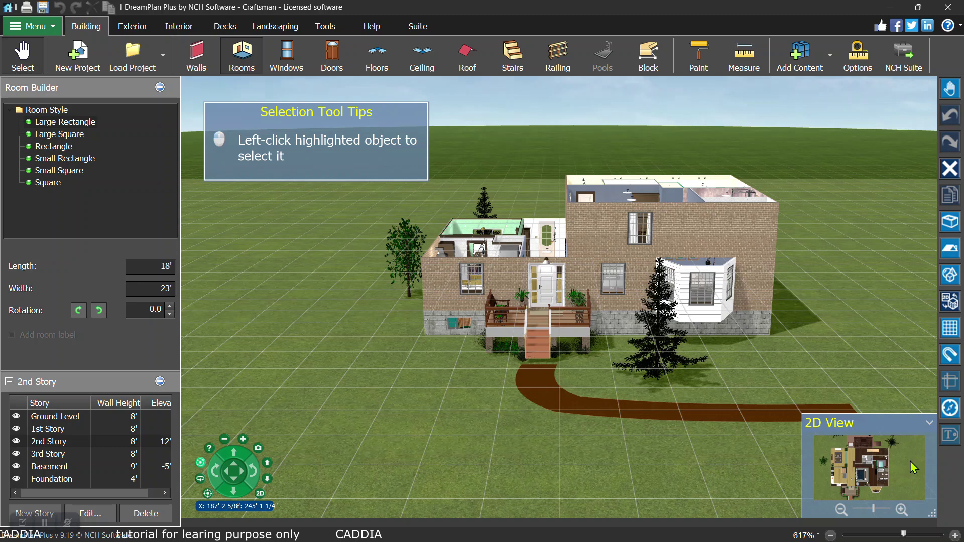
{"action": "left_click_drag", "start_coordinate": [864, 468], "coordinate": [865, 467]}
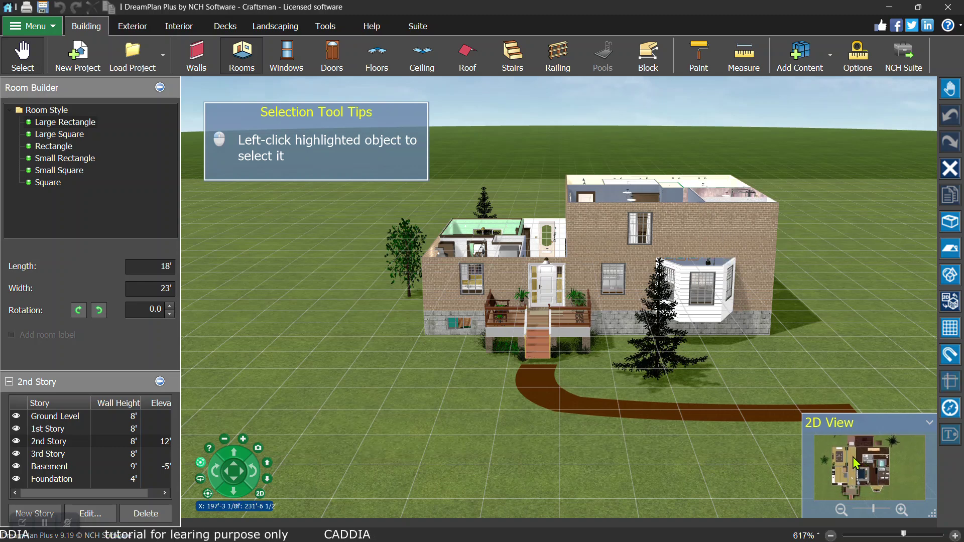
{"action": "scroll", "coordinate": [854, 460], "scroll_direction": "down", "scroll_amount": 1}
{"action": "scroll", "coordinate": [853, 460], "scroll_direction": "down", "scroll_amount": 1}
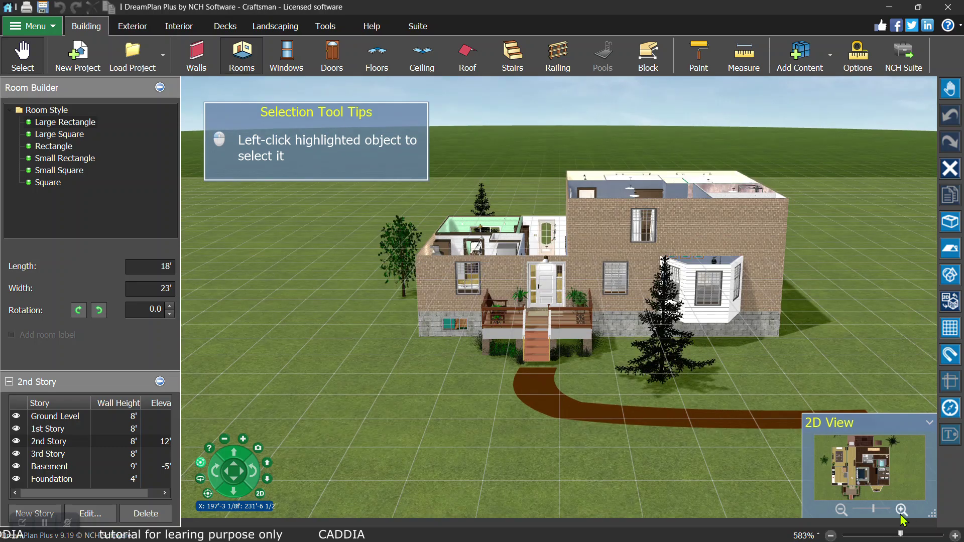
{"action": "left_click", "coordinate": [842, 510]}
{"action": "left_click", "coordinate": [901, 511]}
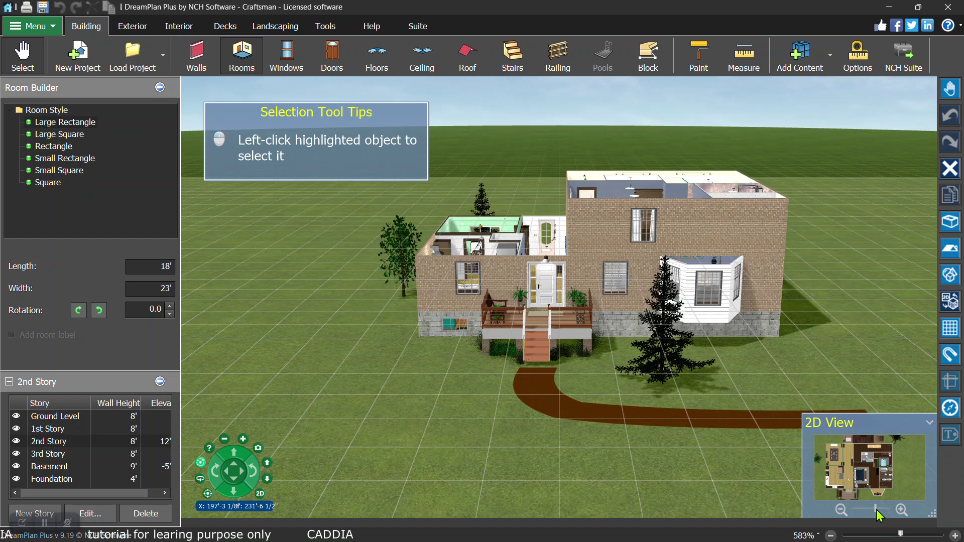
{"action": "mouse_move", "coordinate": [877, 510]}
{"action": "left_mouse_down"}
{"action": "mouse_move", "coordinate": [867, 510]}
{"action": "mouse_move", "coordinate": [885, 509]}
{"action": "left_mouse_up"}
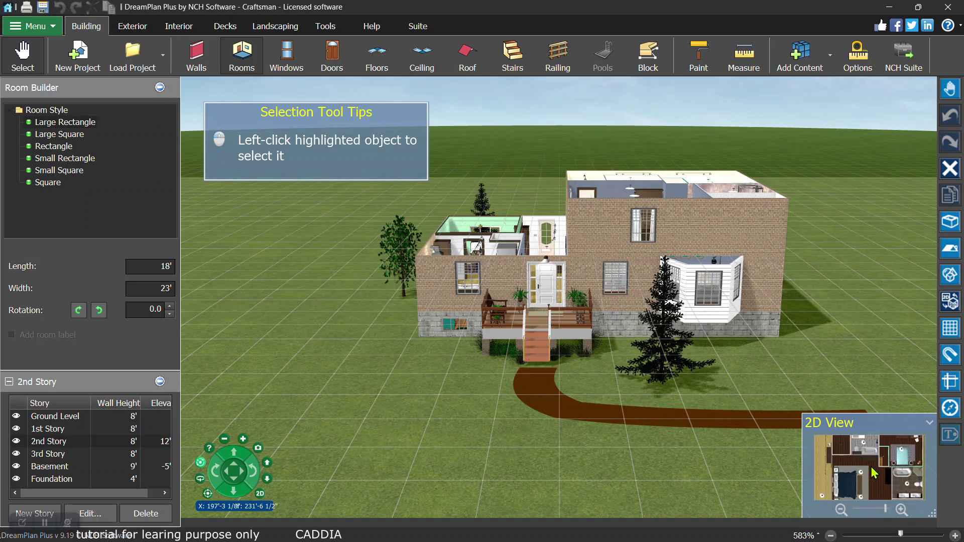
{"action": "mouse_move", "coordinate": [869, 460]}
{"action": "left_mouse_down"}
{"action": "mouse_move", "coordinate": [876, 453]}
{"action": "mouse_move", "coordinate": [882, 471]}
{"action": "mouse_move", "coordinate": [844, 475]}
{"action": "mouse_move", "coordinate": [859, 459]}
{"action": "left_mouse_up"}
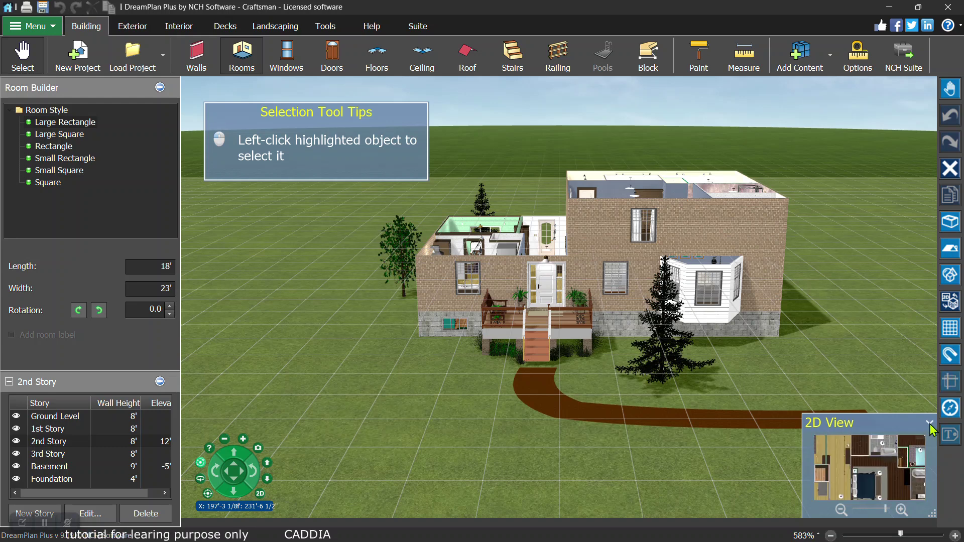
- Collapse and restore the small 2D View preview, and zoom it back out to the full floor plan
{"action": "left_click", "coordinate": [929, 425]}
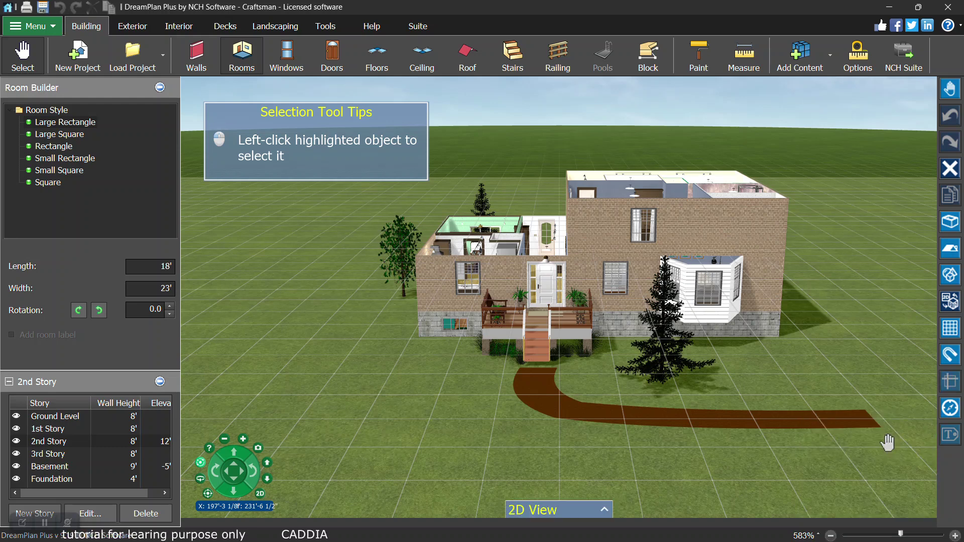
{"action": "left_click", "coordinate": [605, 511]}
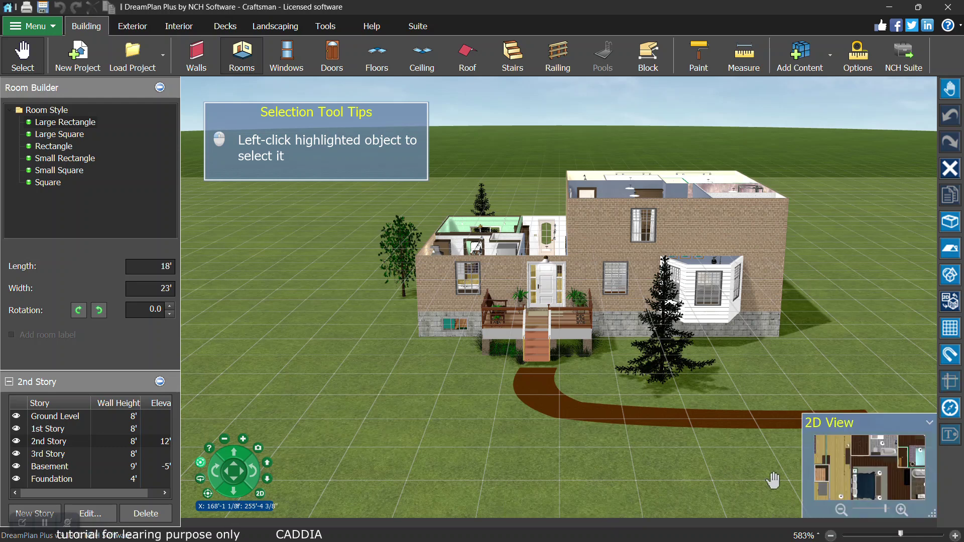
{"action": "left_click", "coordinate": [842, 509]}
{"action": "left_click", "coordinate": [841, 510]}
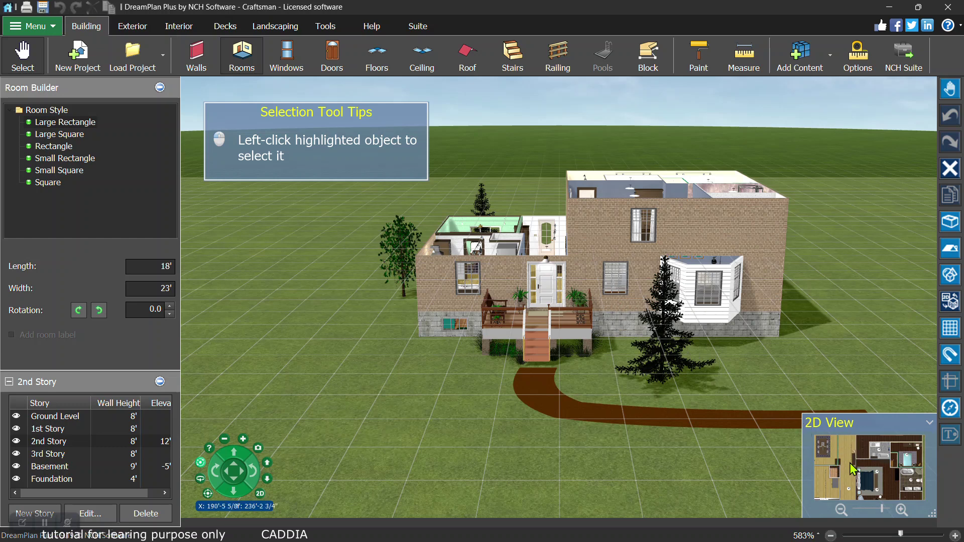
{"action": "left_click", "coordinate": [842, 508]}
{"action": "left_click", "coordinate": [842, 509]}
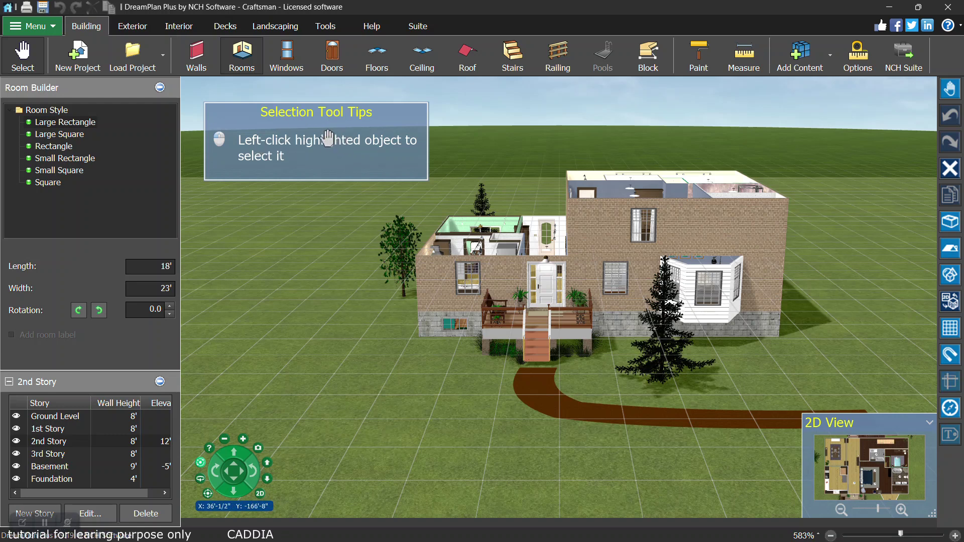
- Try the 3-Panel Sliding window on the 2nd Story front wall, and place a 42" by 42" 9 Panel Square window left of the tall window
{"action": "left_click", "coordinate": [283, 73]}
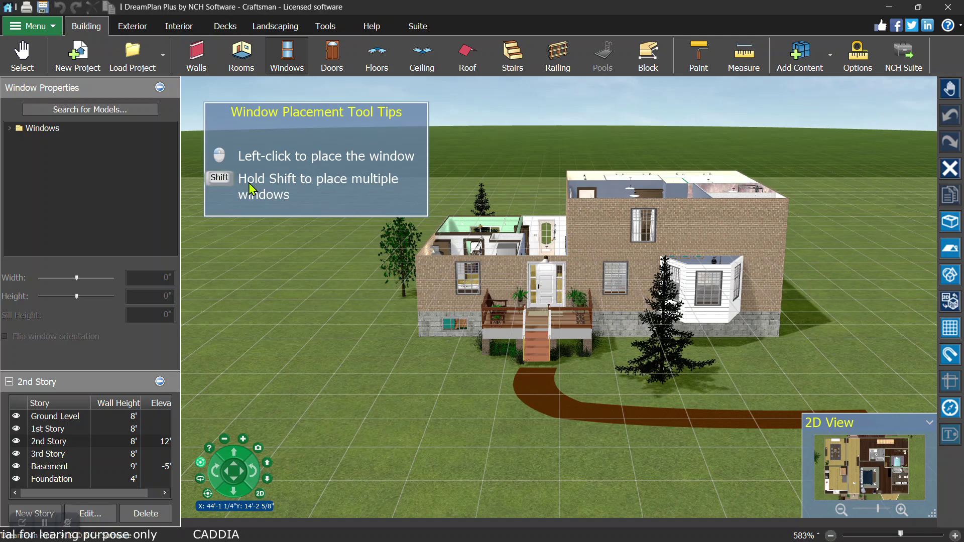
{"action": "scroll", "coordinate": [758, 225], "scroll_direction": "up", "scroll_amount": 3}
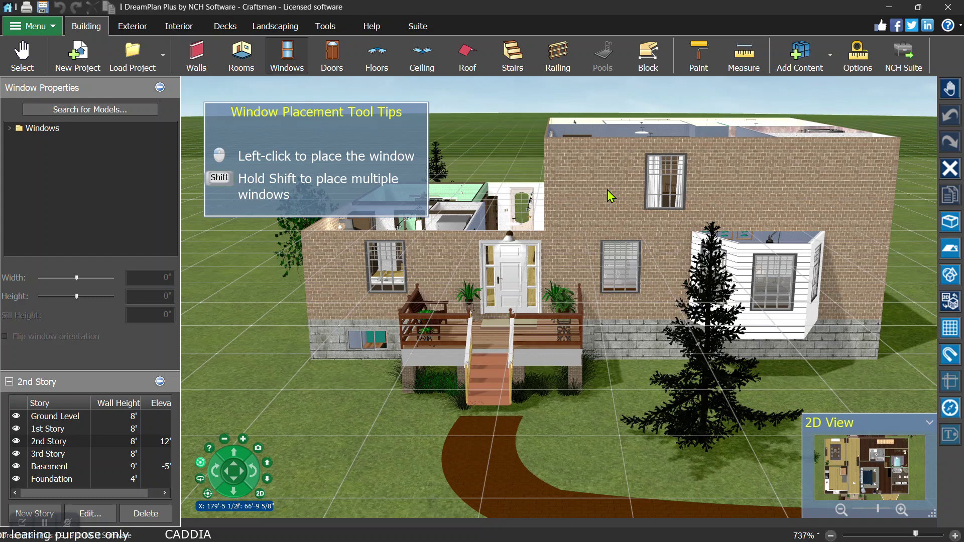
{"action": "left_click", "coordinate": [95, 441]}
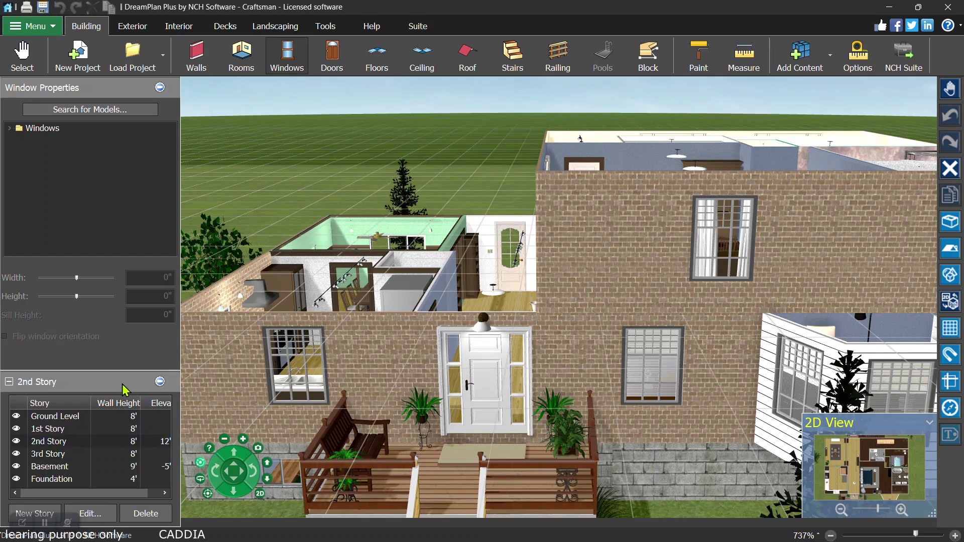
{"action": "left_click", "coordinate": [11, 129]}
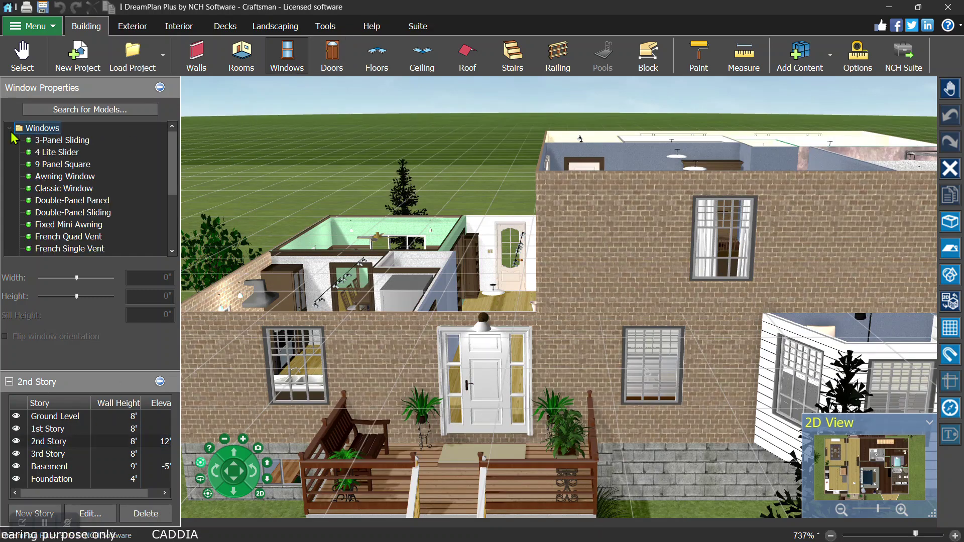
{"action": "left_click", "coordinate": [55, 142]}
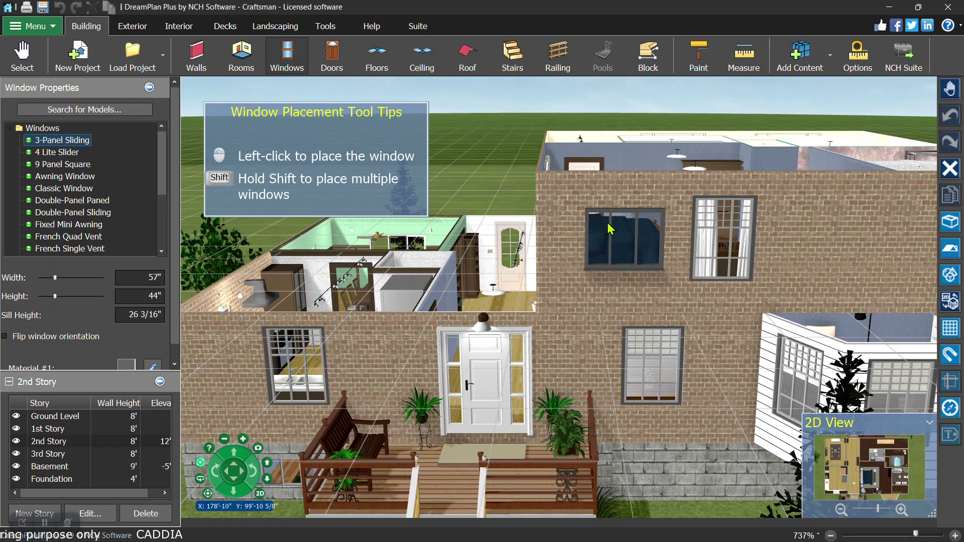
{"action": "left_click", "coordinate": [63, 165]}
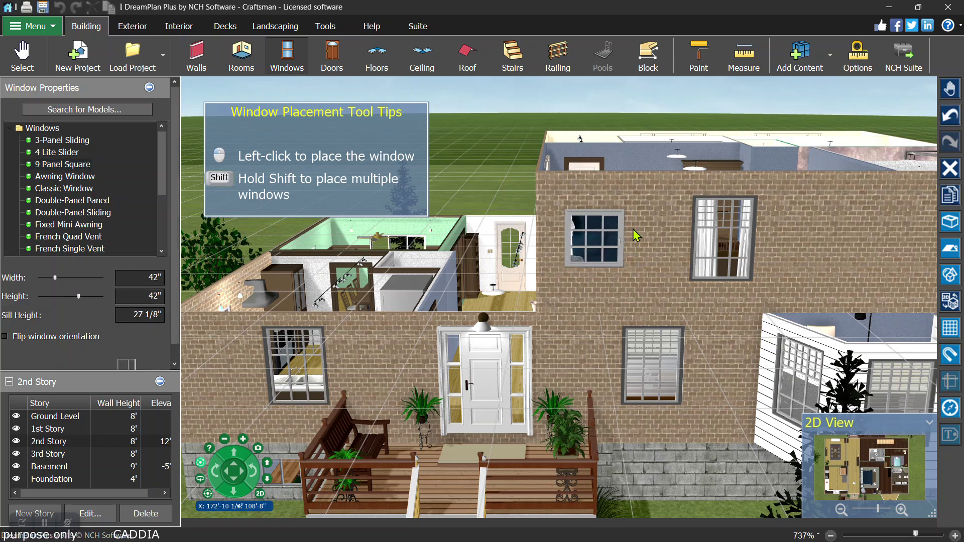
{"action": "left_click", "coordinate": [597, 239]}
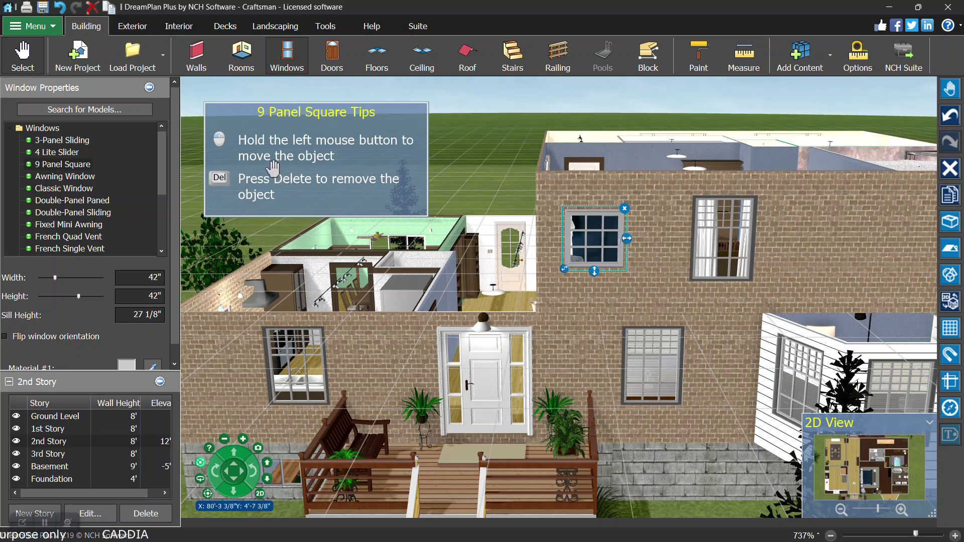
- Place two more 9 Panel Square windows side by side, right of the tall window on the 2nd Story front wall
{"action": "left_click", "coordinate": [283, 72]}
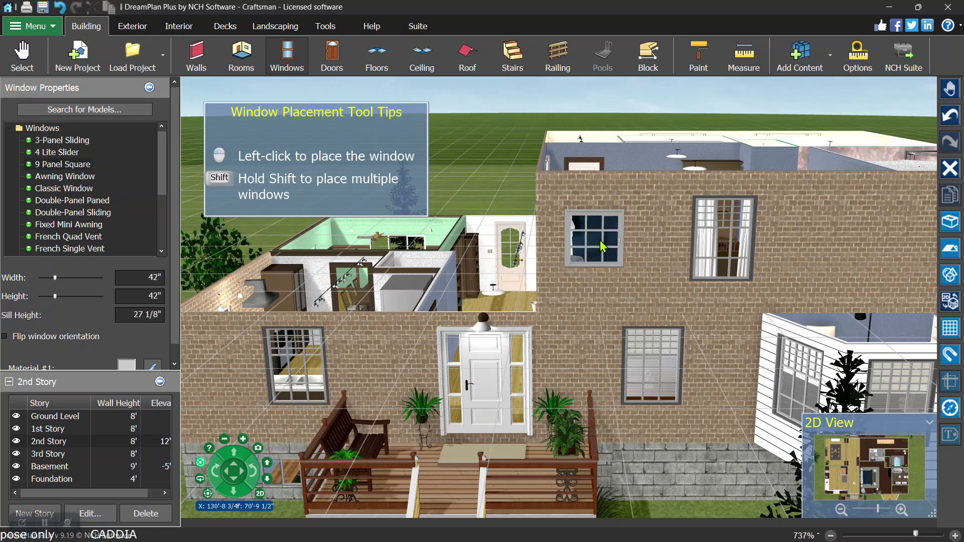
{"action": "key", "text": "Right"}
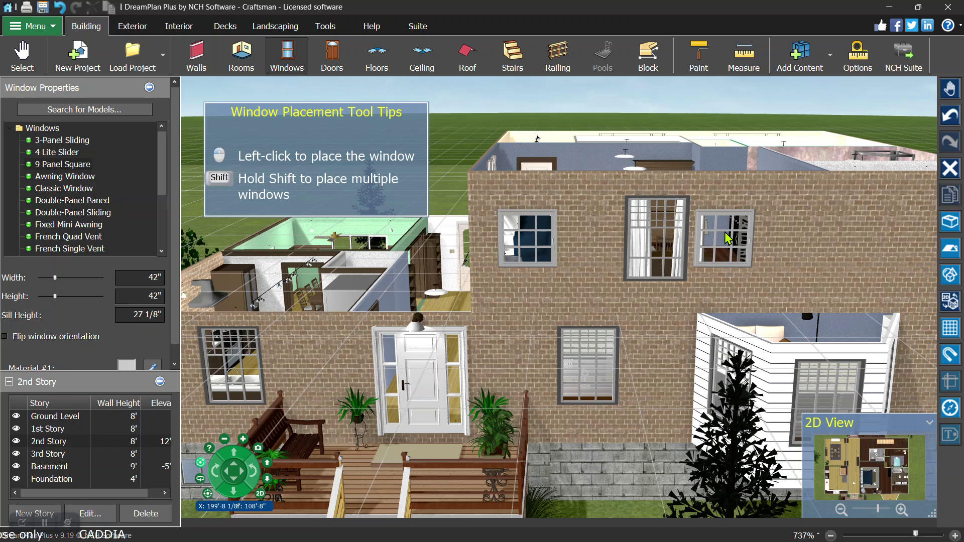
{"action": "left_click", "coordinate": [730, 239], "text": "shift"}
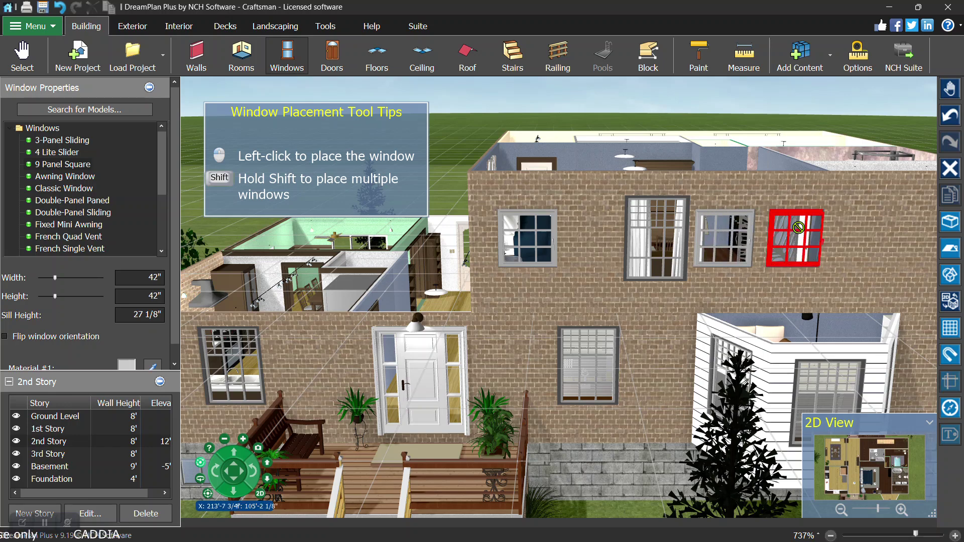
{"action": "left_click", "coordinate": [796, 238]}
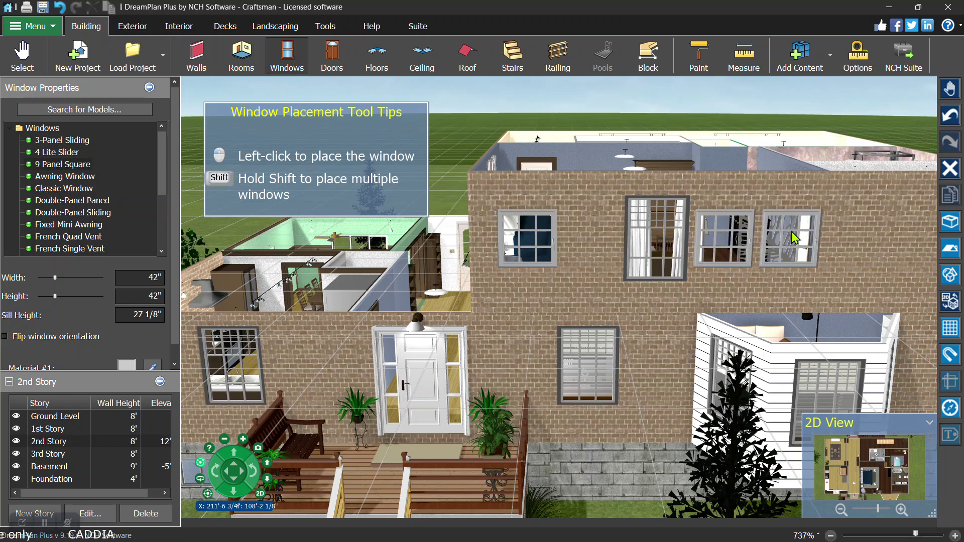
{"action": "left_click", "coordinate": [864, 246]}
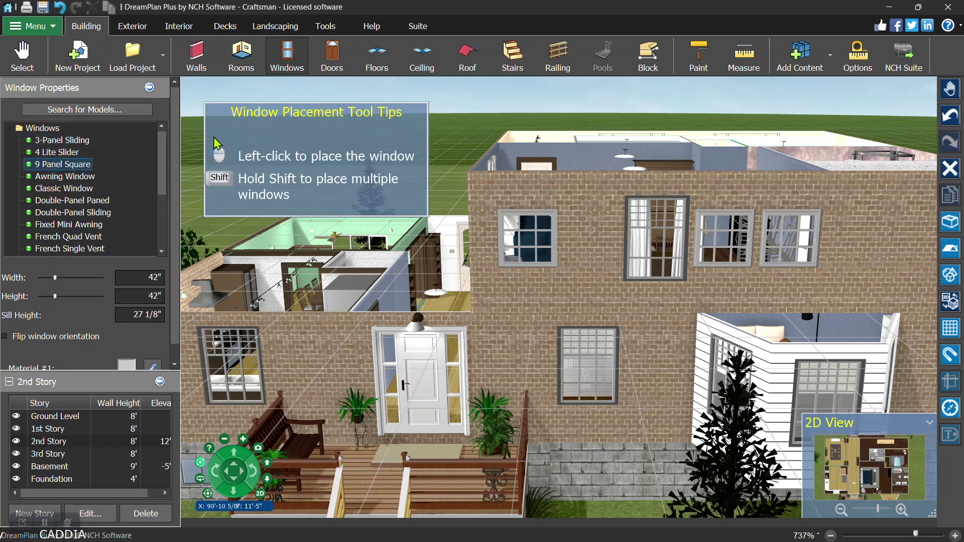
- Delete the three 9 Panel Square windows from the 2nd Story front wall, keeping the tall window
{"action": "left_click", "coordinate": [23, 64]}
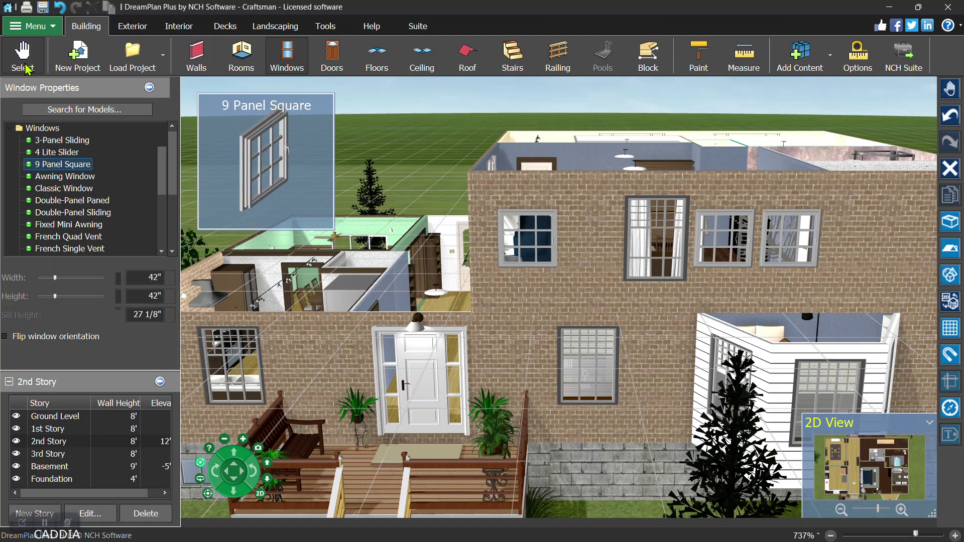
{"action": "left_click", "coordinate": [552, 229]}
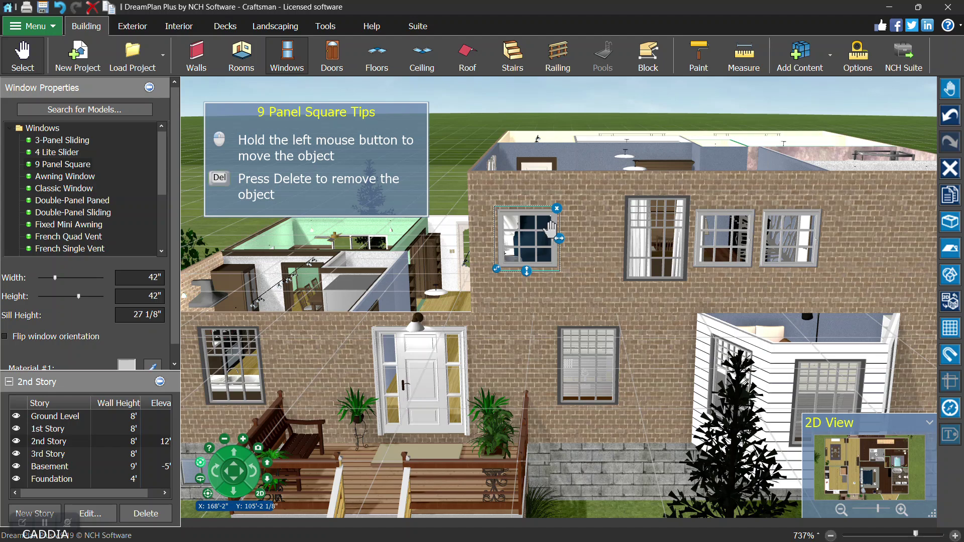
{"action": "key", "text": "Delete"}
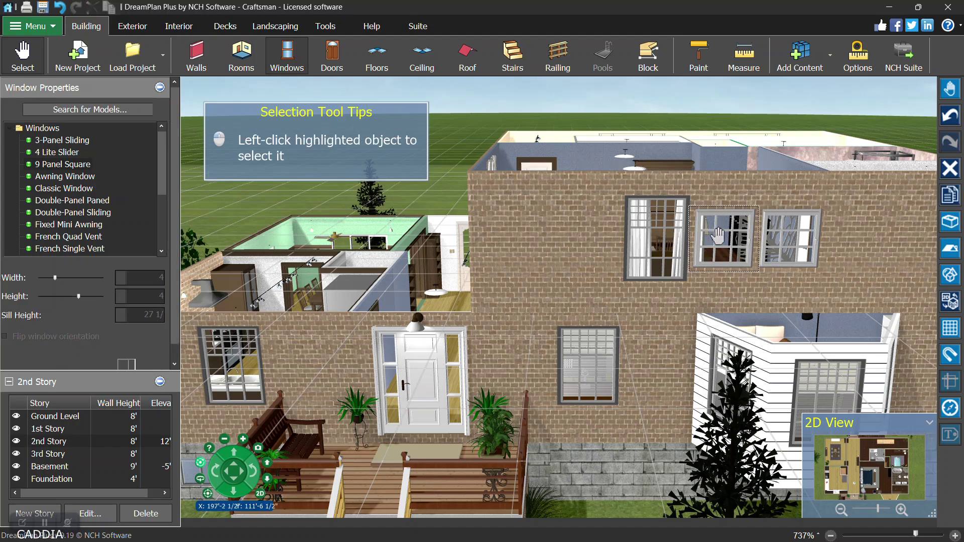
{"action": "left_click", "coordinate": [718, 235]}
{"action": "key", "text": "Delete"}
{"action": "left_click", "coordinate": [807, 244]}
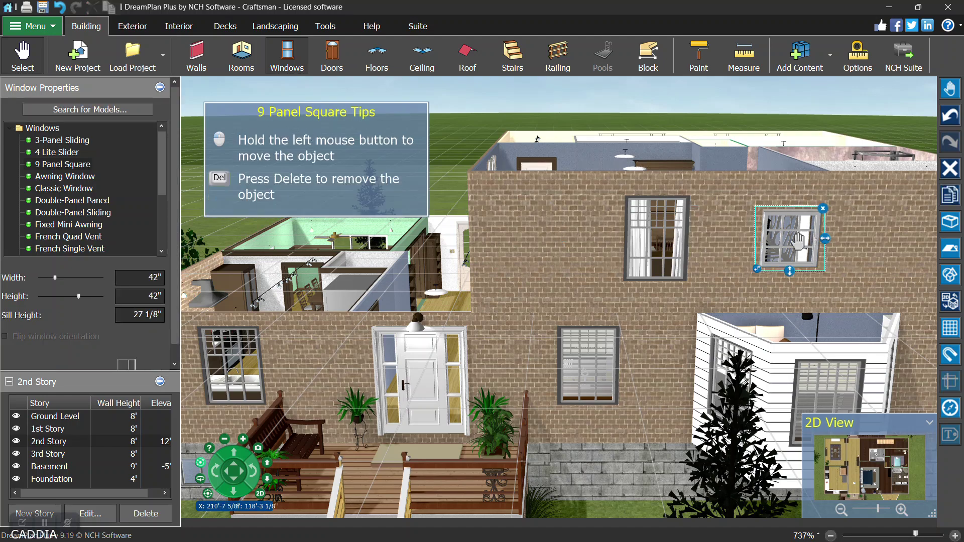
{"action": "key", "text": "Delete"}
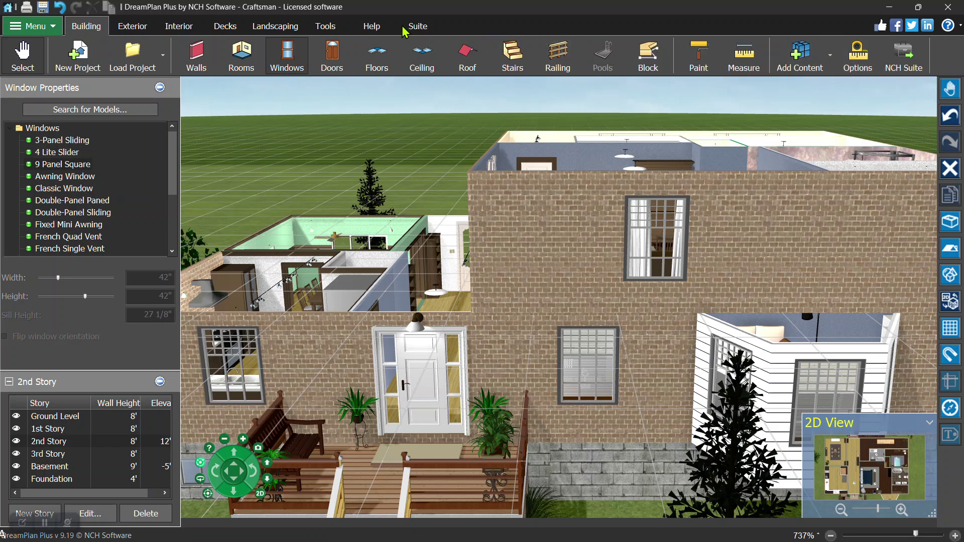
- Turn off the on-screen tool instructions in the program's display options and apply the change
{"action": "left_click", "coordinate": [335, 31]}
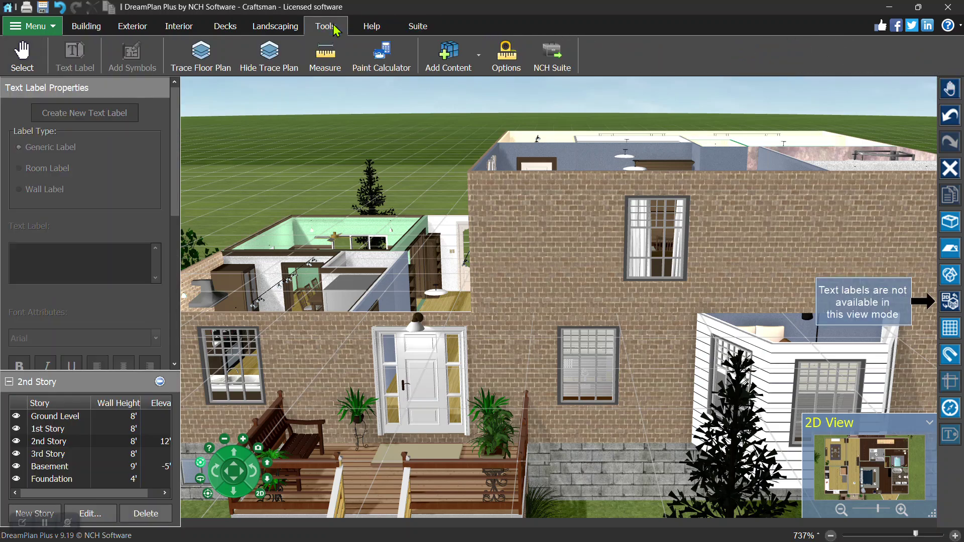
{"action": "left_click", "coordinate": [7, 30]}
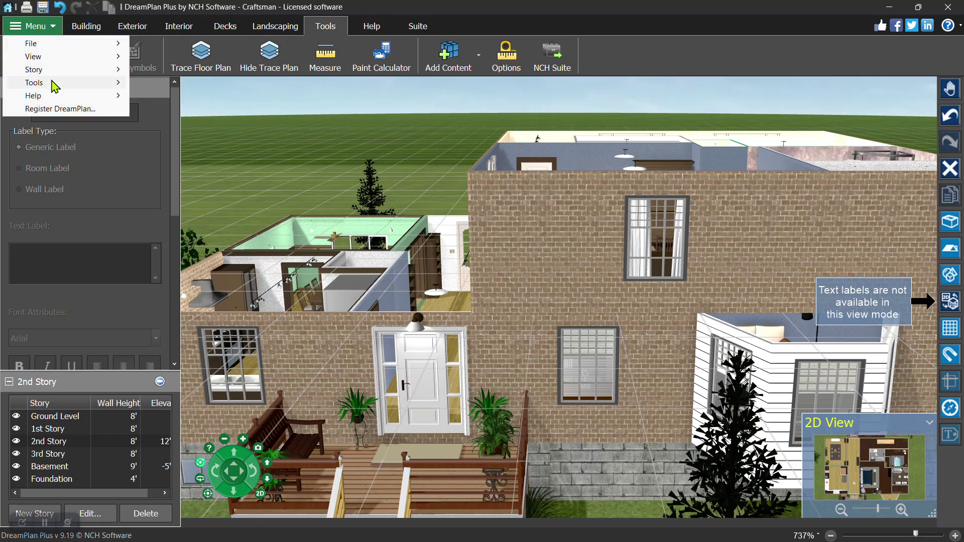
{"action": "mouse_move", "coordinate": [52, 82]}
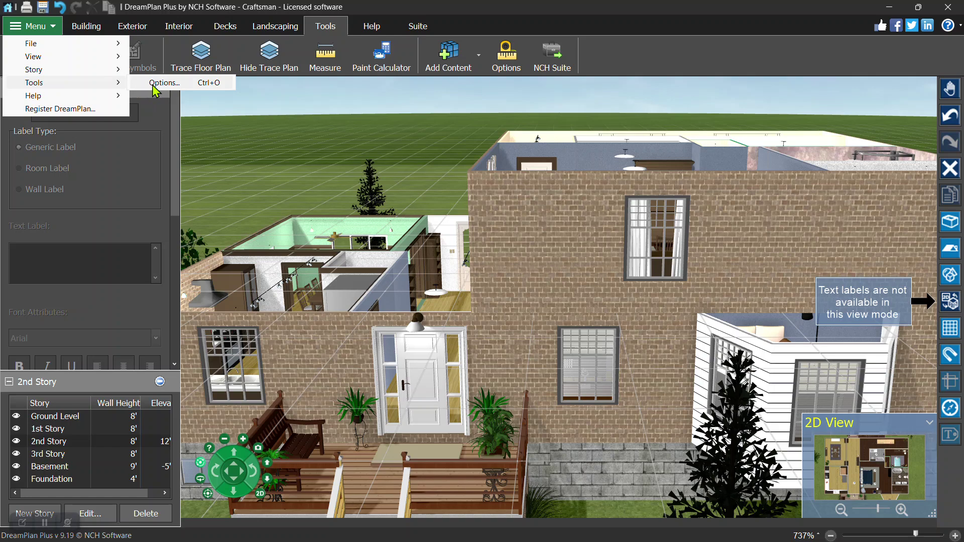
{"action": "left_click", "coordinate": [219, 86]}
{"action": "left_click_drag", "start_coordinate": [172, 22], "coordinate": [451, 119]}
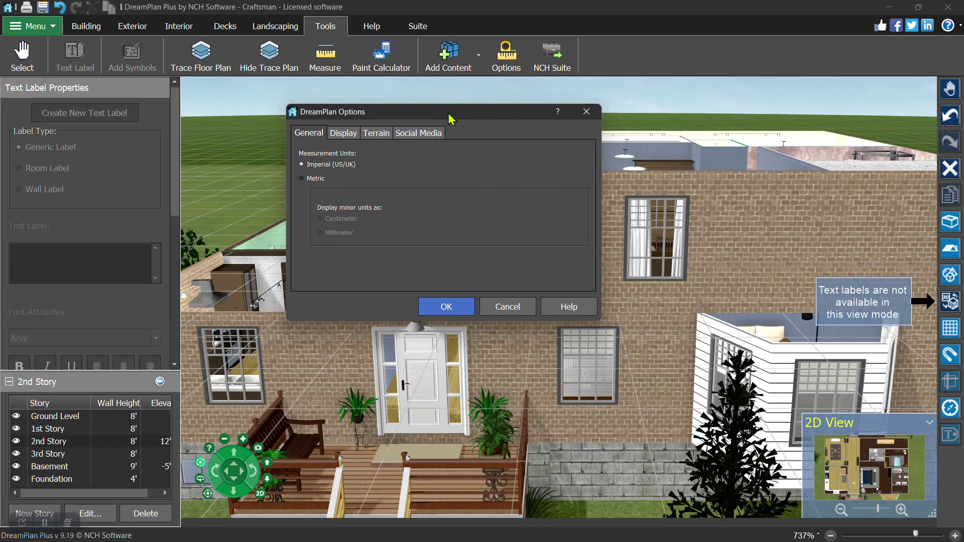
{"action": "left_click", "coordinate": [354, 136]}
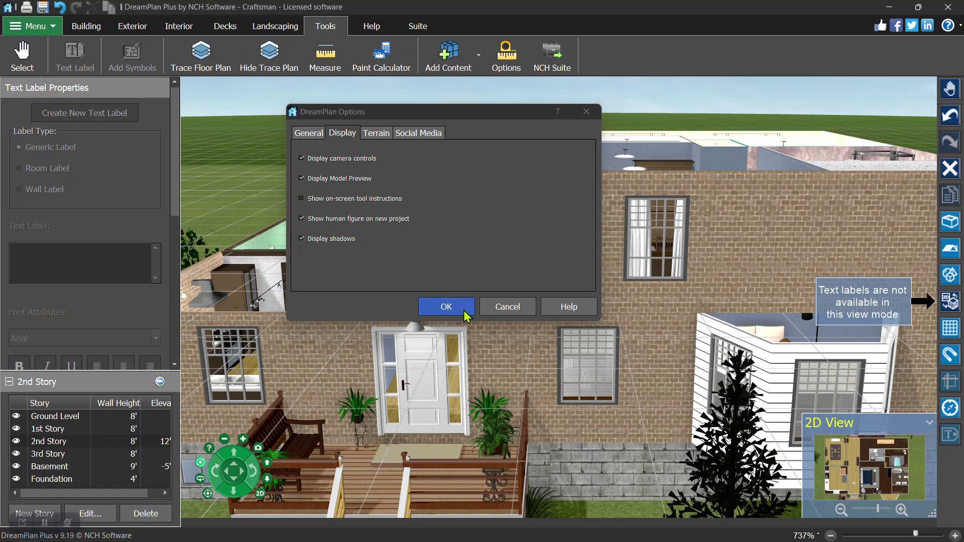
{"action": "left_click", "coordinate": [444, 304]}
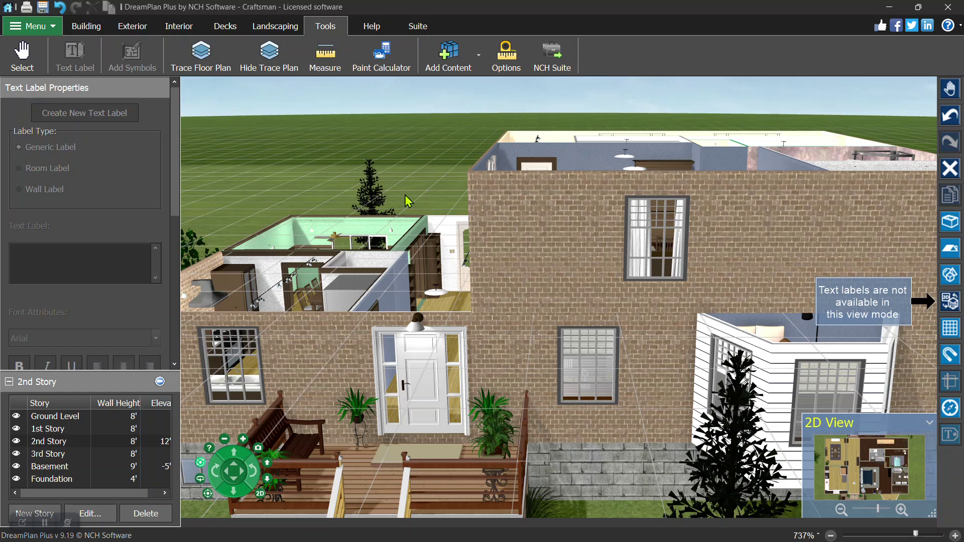
- View the whole front of the house, and reopen the display options to review them before closing the dialog
{"action": "scroll", "coordinate": [442, 221], "scroll_direction": "down", "scroll_amount": 5}
{"action": "left_click_drag", "start_coordinate": [454, 215], "coordinate": [473, 178]}
{"action": "scroll", "coordinate": [477, 165], "scroll_direction": "up", "scroll_amount": 5}
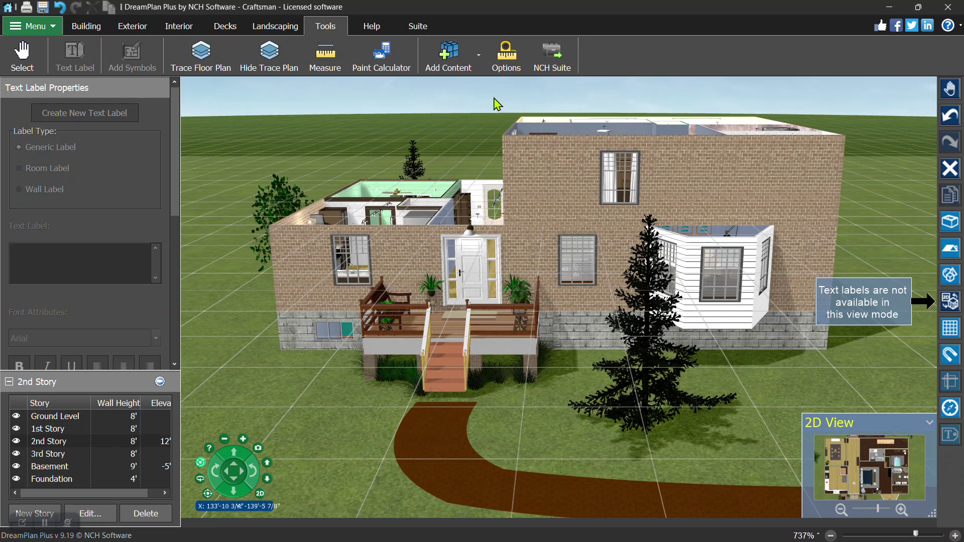
{"action": "left_click", "coordinate": [508, 59]}
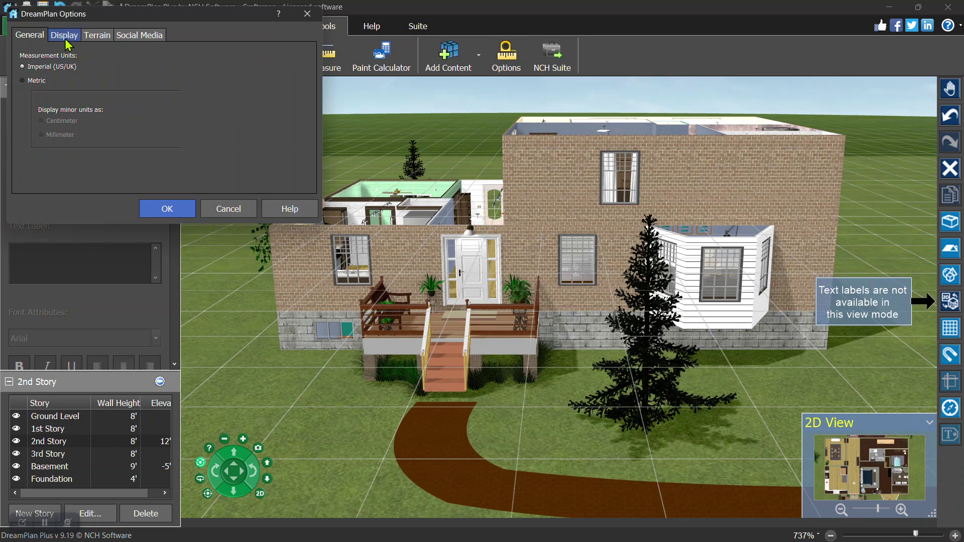
{"action": "left_click", "coordinate": [65, 36]}
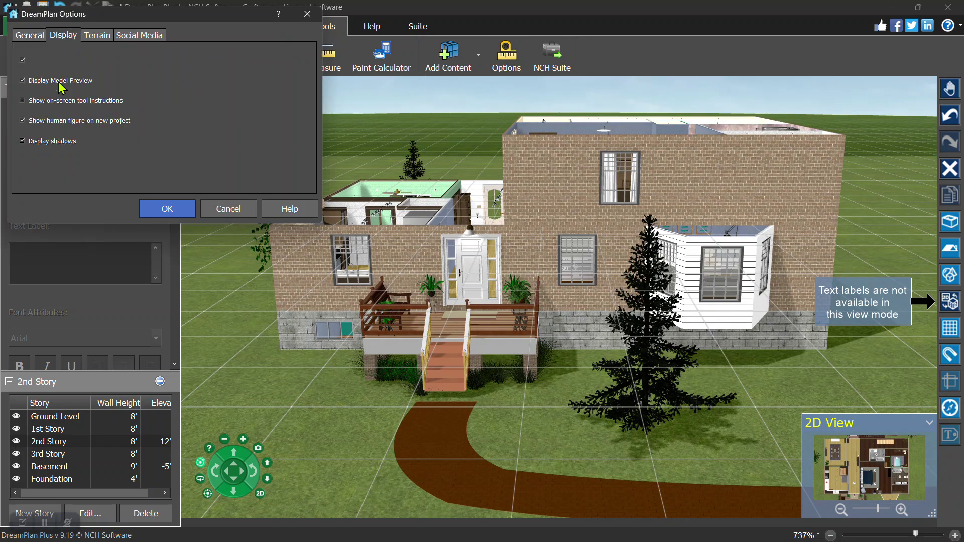
{"action": "left_click", "coordinate": [150, 210]}
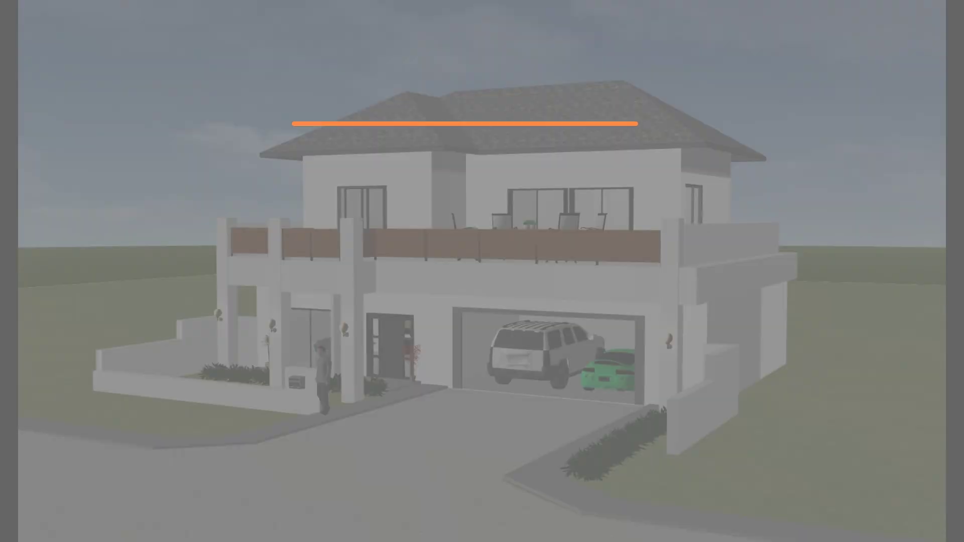